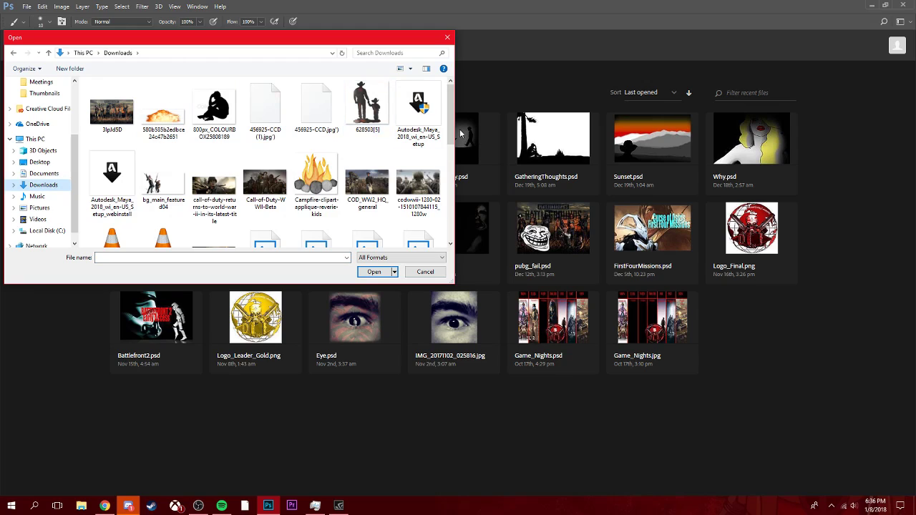
- Open the ww2-tryouts-2 file from Downloads and dismiss the missing-fonts notices without resolving them
drag(453, 130, 461, 231)
click(423, 223)
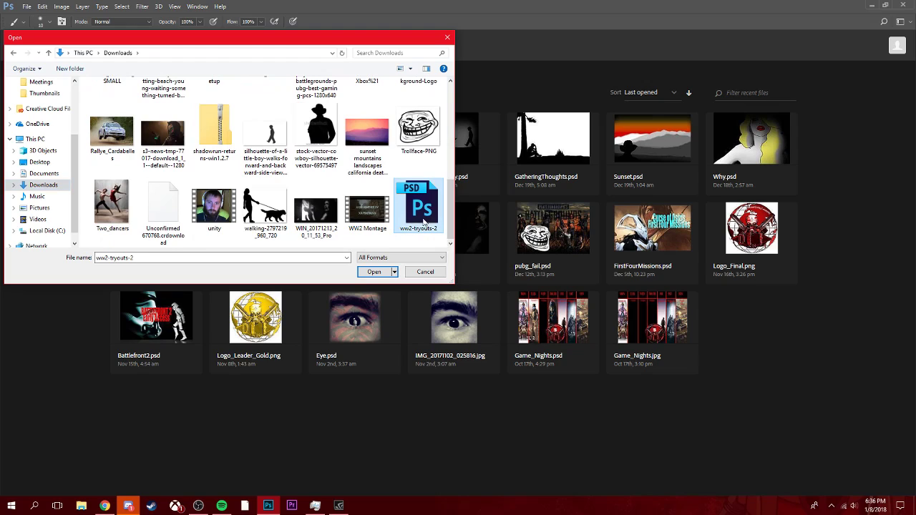
click(375, 277)
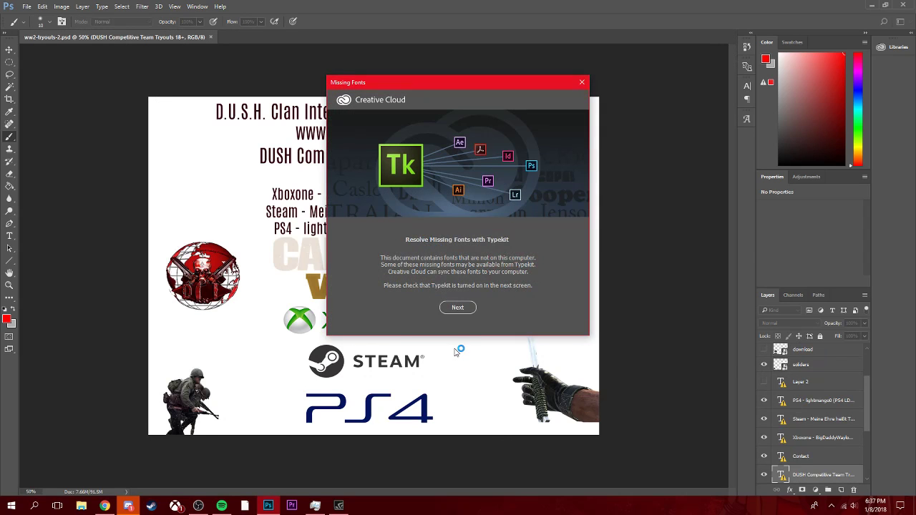
click(583, 83)
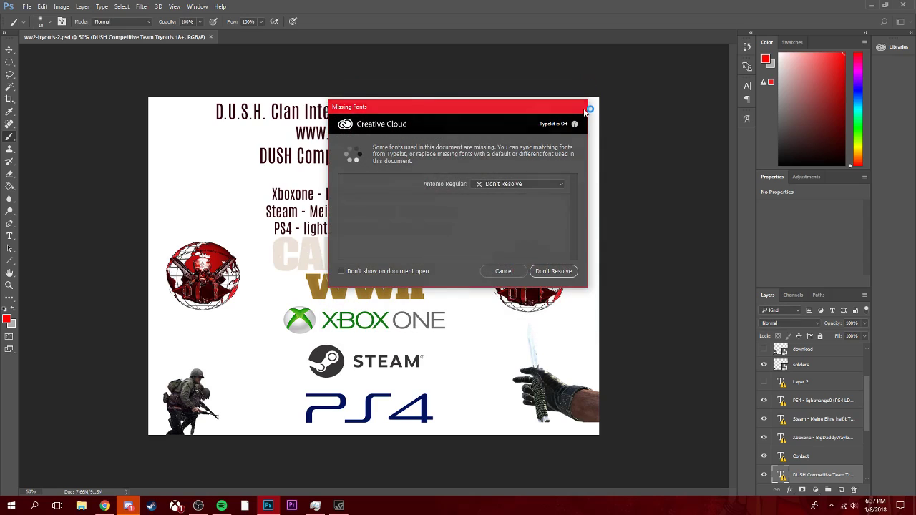
click(587, 109)
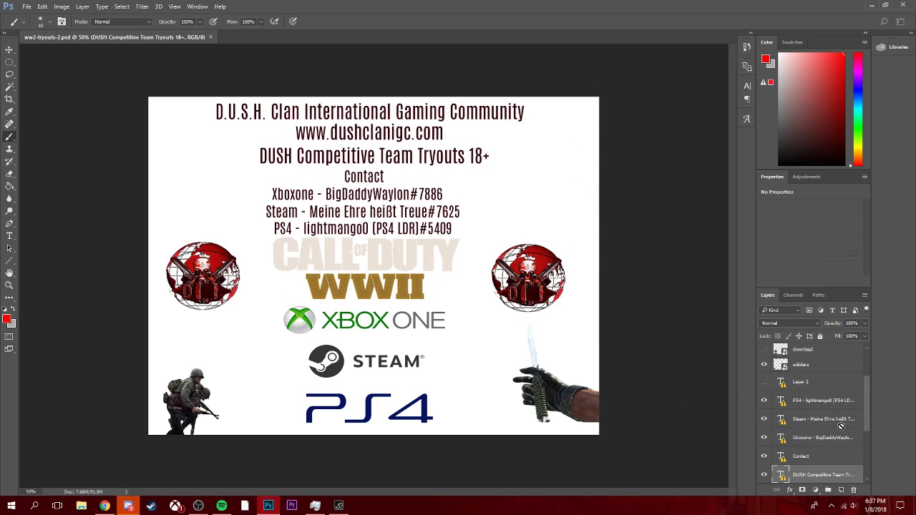
- Hide the soldiers, GL logo, GL logo copy and Combat_Knife layers
drag(865, 402, 865, 370)
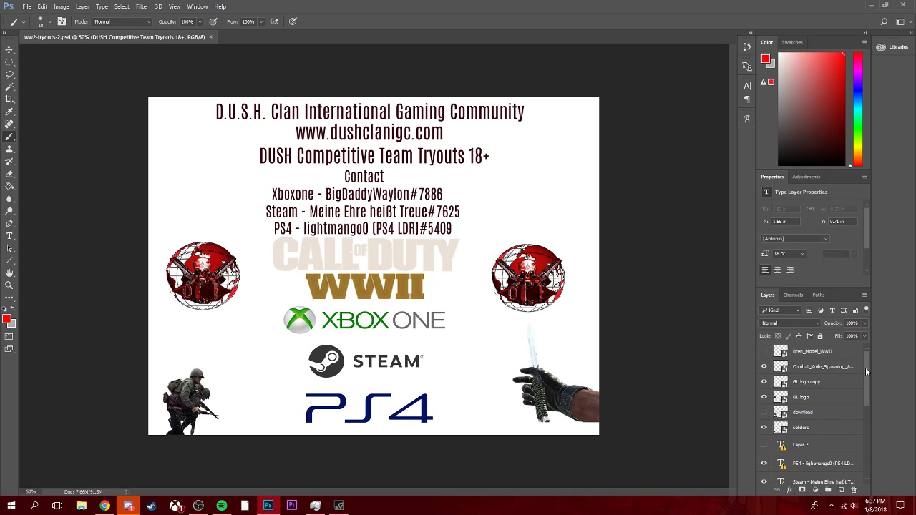
click(765, 428)
click(764, 397)
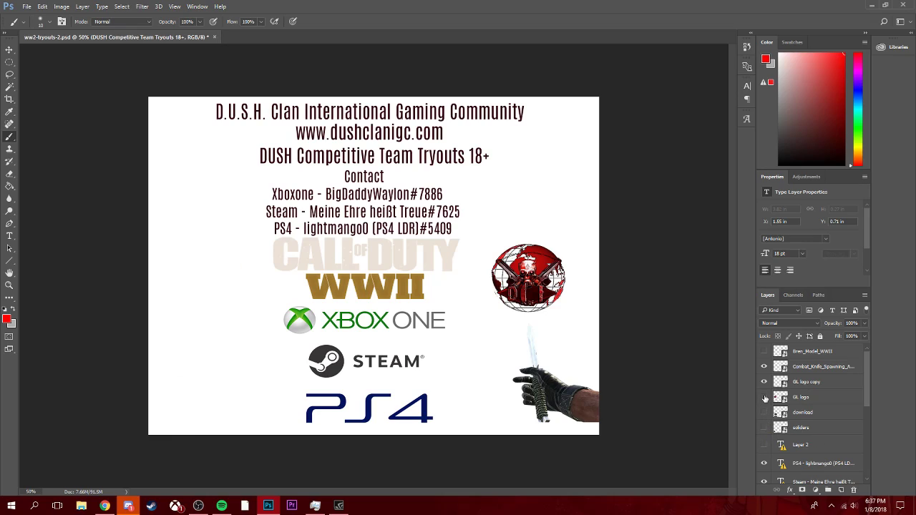
click(764, 385)
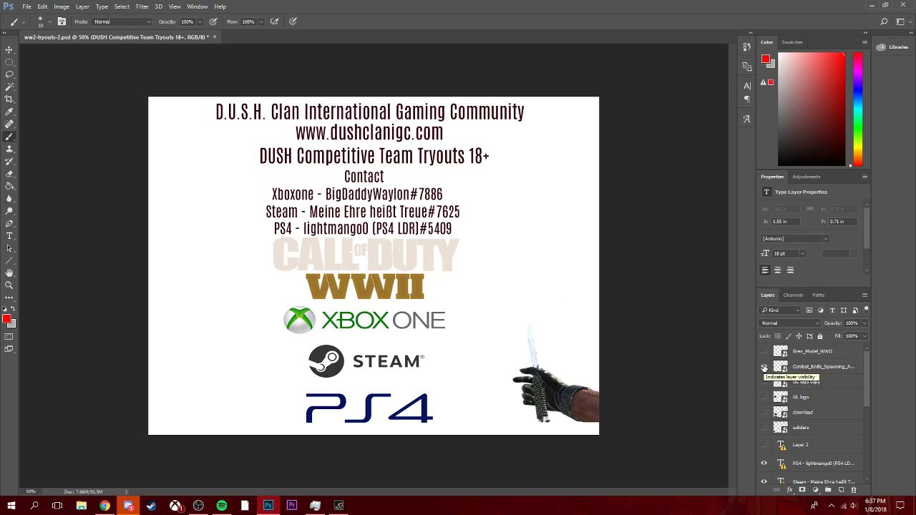
click(765, 366)
- Hide the Steam contact, Xboxone contact, Contact and DUSH Competitive Team Tryouts text layers
scroll(859, 425, down, 2)
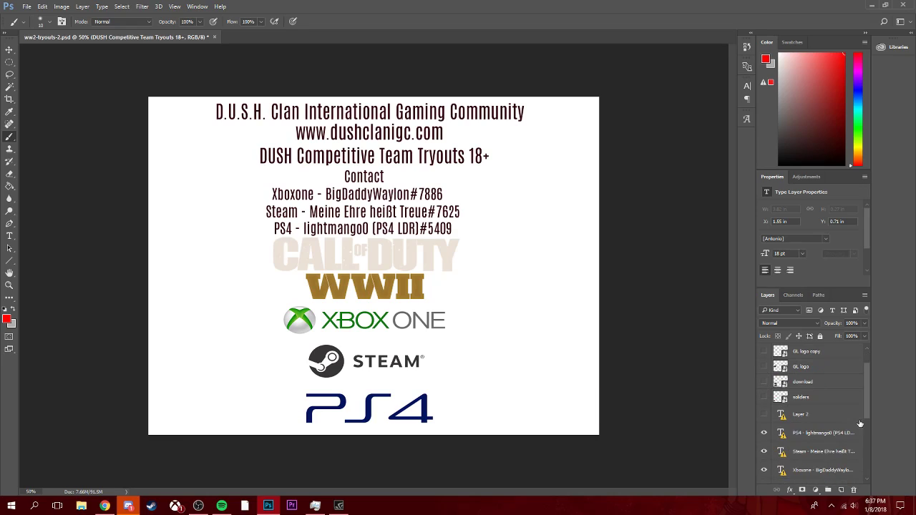
scroll(860, 424, down, 1)
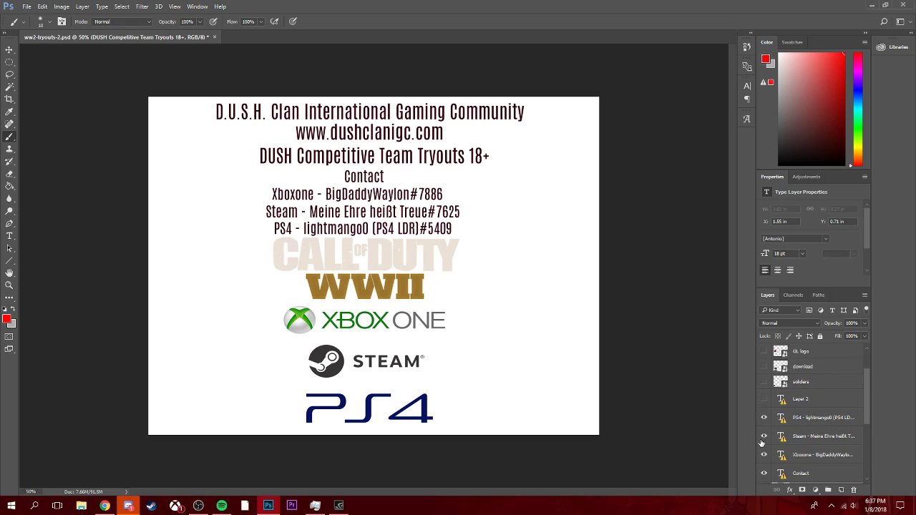
click(763, 436)
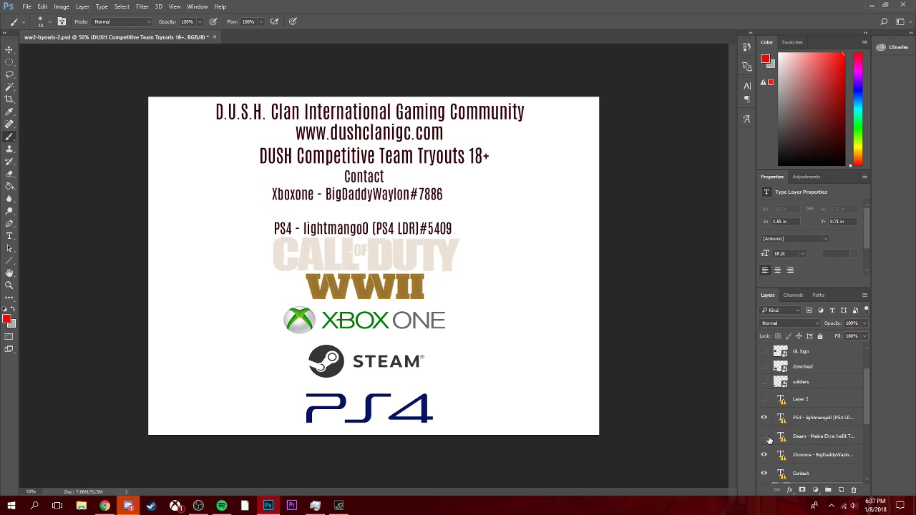
click(764, 454)
scroll(791, 448, down, 2)
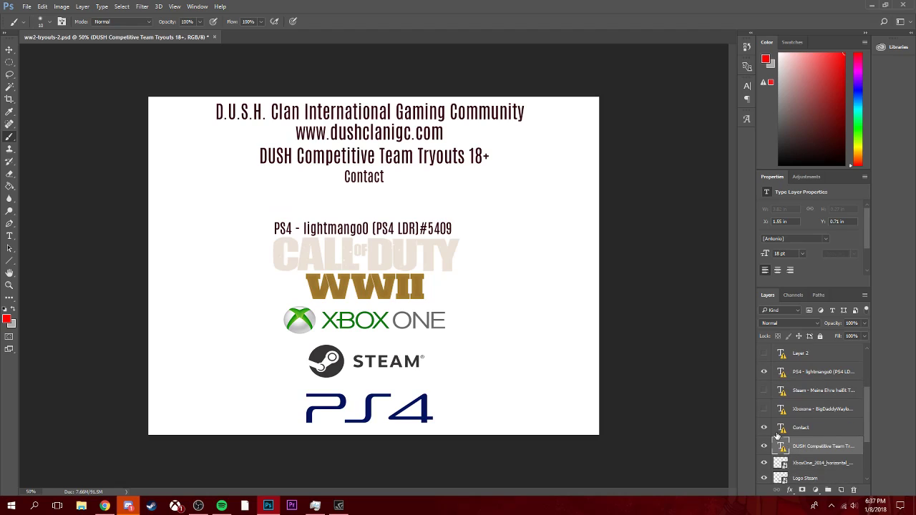
scroll(778, 436, down, 1)
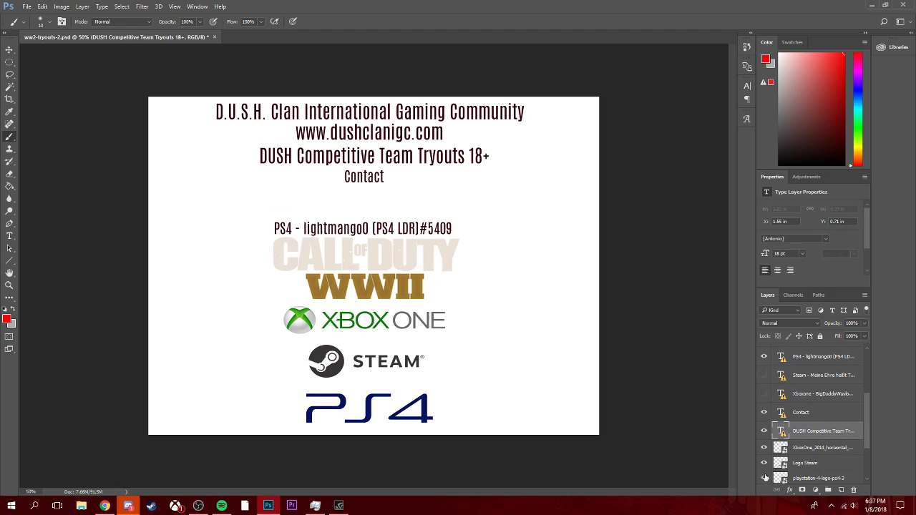
click(764, 413)
click(763, 431)
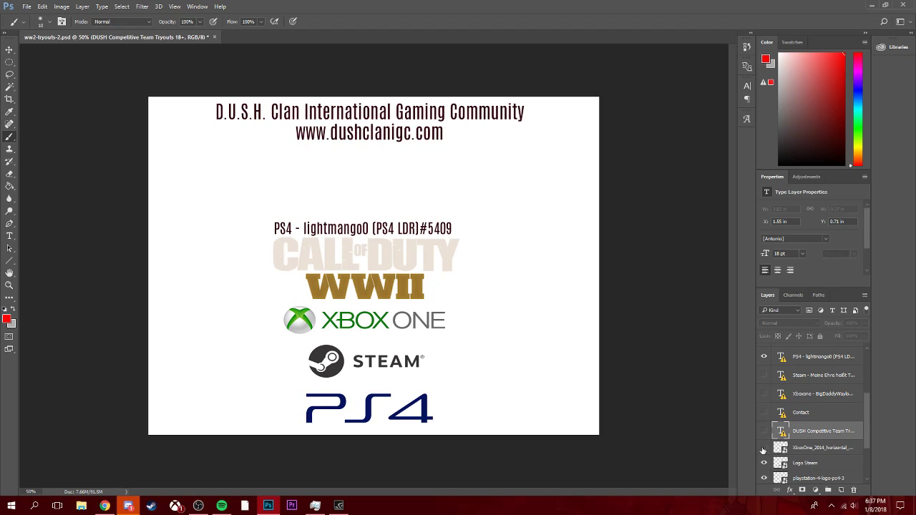
- Hide the Xbox One, Steam and PlayStation 4 logo layers
click(763, 448)
click(764, 463)
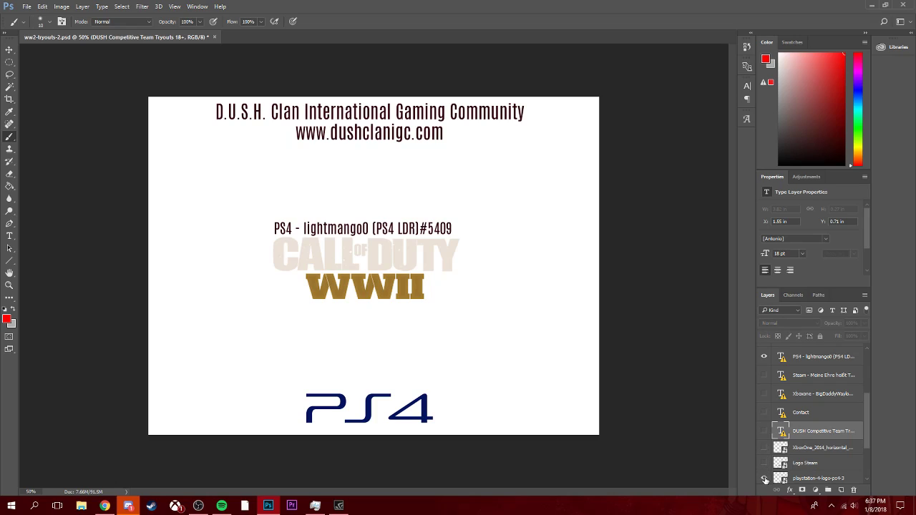
click(765, 478)
- Hide the website text, the clan title text and the Background layer, leaving Layer 1 visible
scroll(767, 469, down, 4)
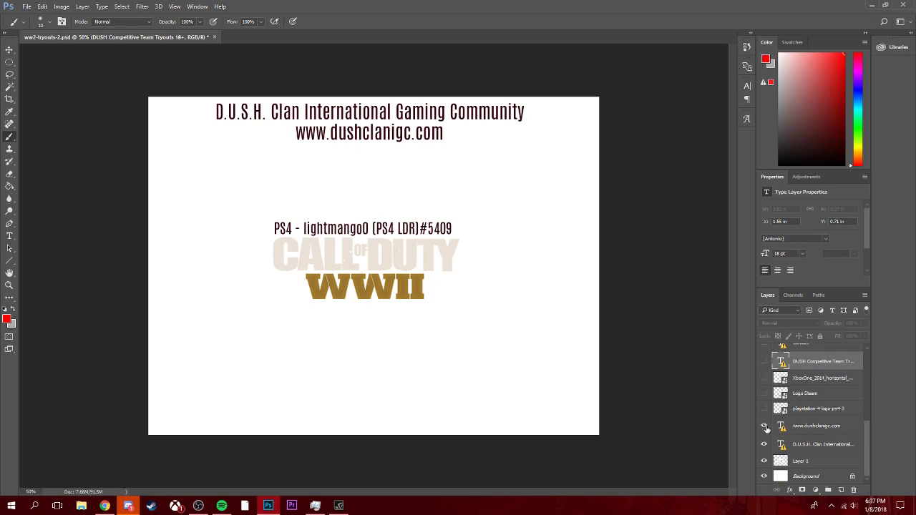
click(763, 427)
click(763, 444)
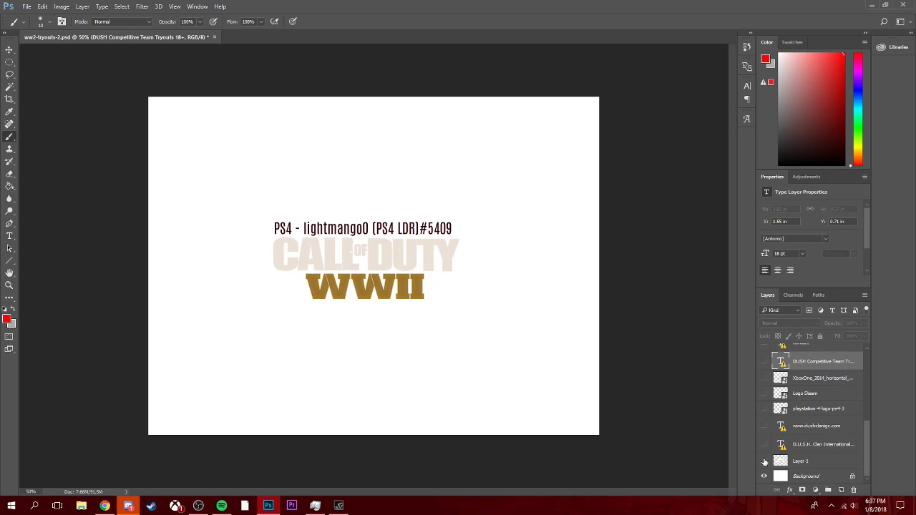
click(765, 462)
click(765, 462)
click(764, 477)
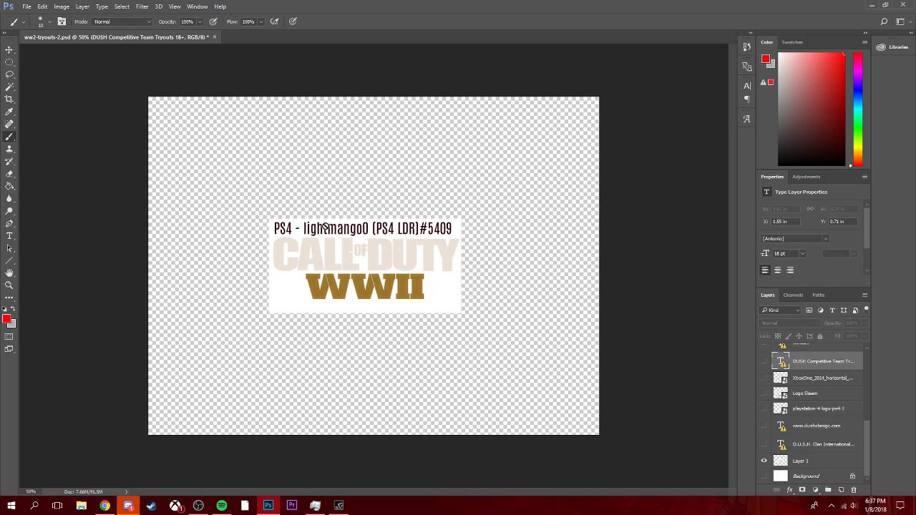
- Select Layer 1 with the Call of Duty WWII logo and add a layer mask to it
click(452, 286)
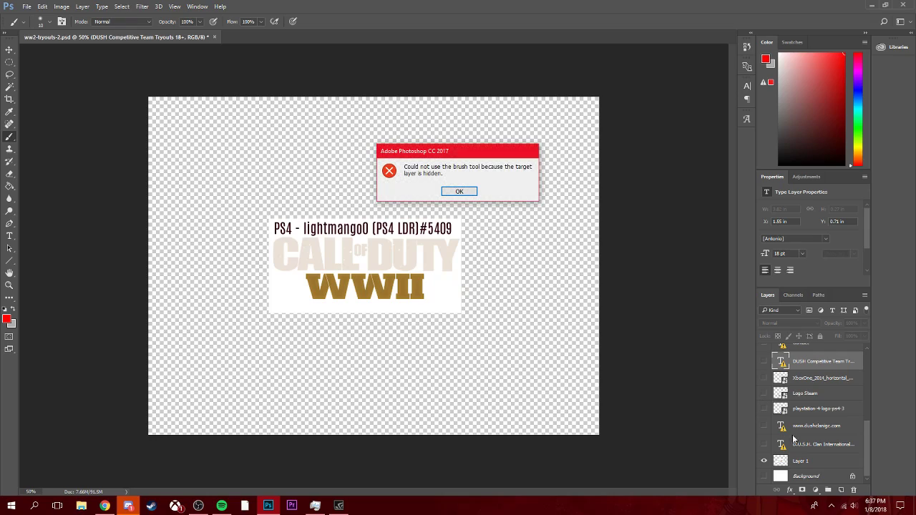
click(459, 191)
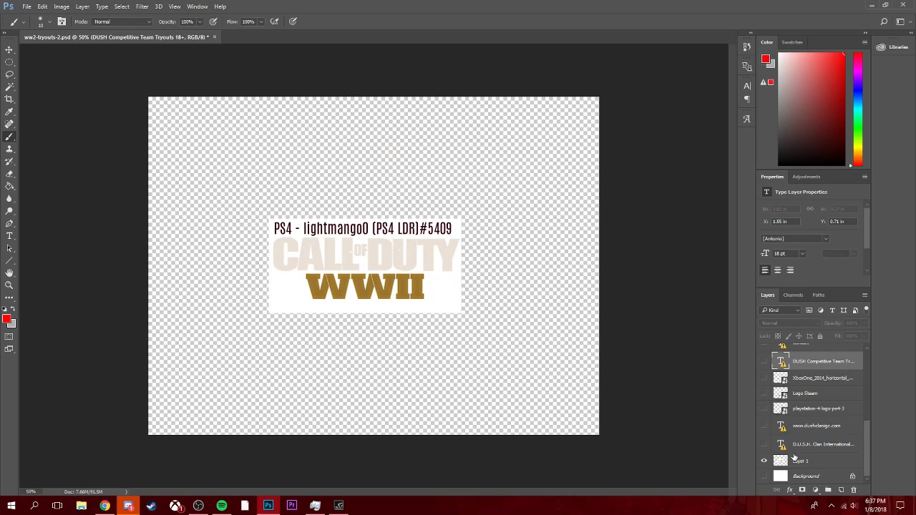
click(805, 462)
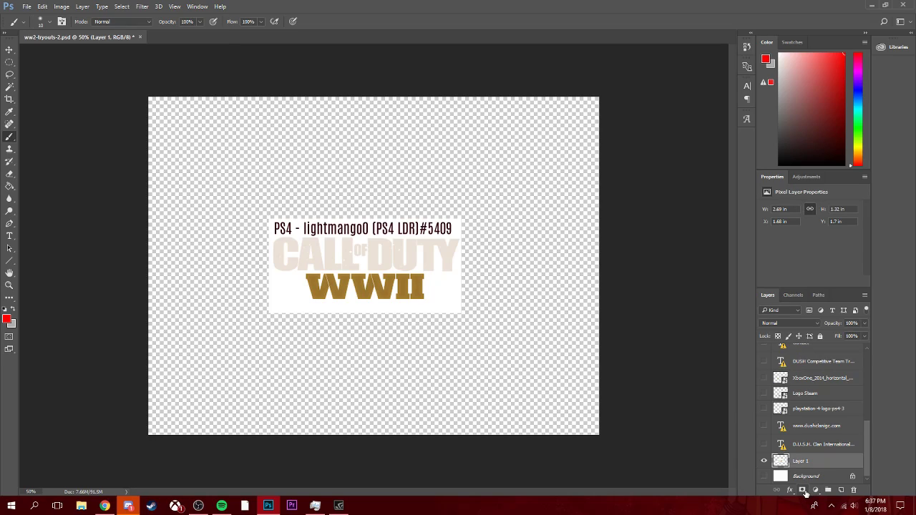
click(802, 490)
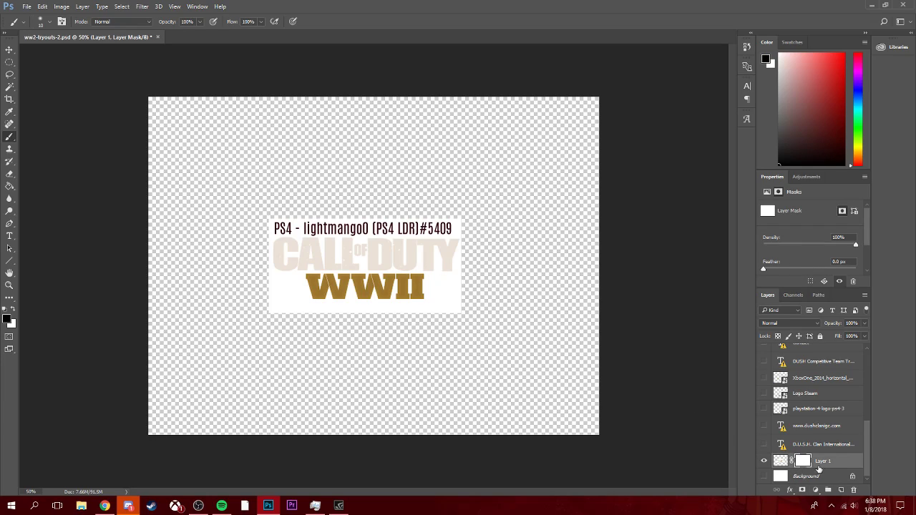
- Paint a red brush stroke on Layer 1's image instead of its mask and undo the stroke
click(781, 461)
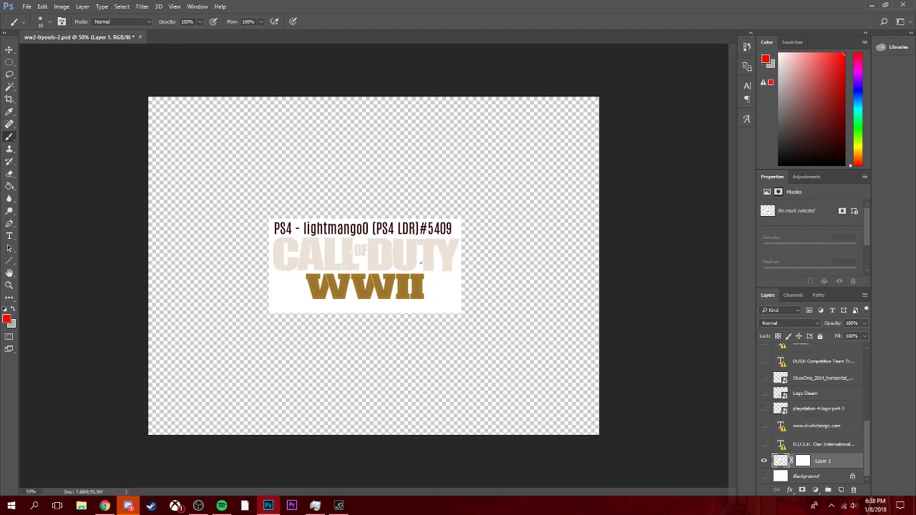
drag(412, 227, 404, 281)
click(844, 166)
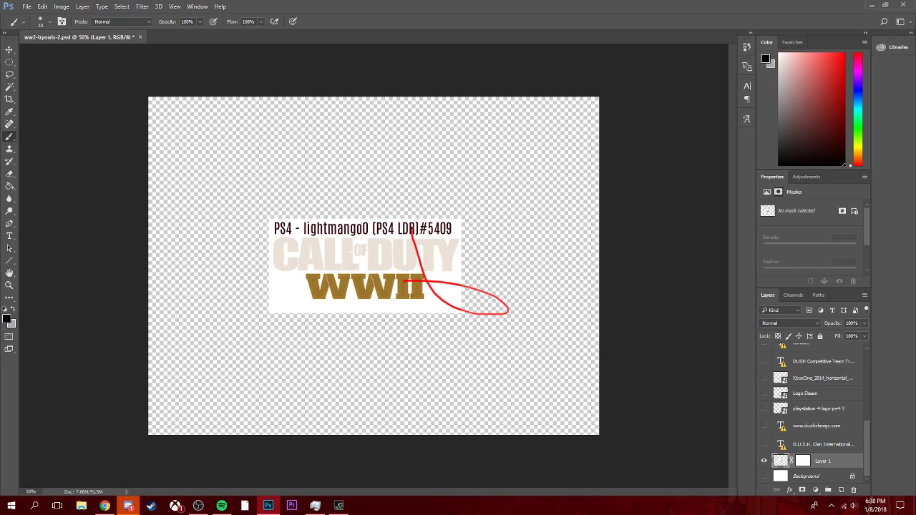
key(ctrl+z)
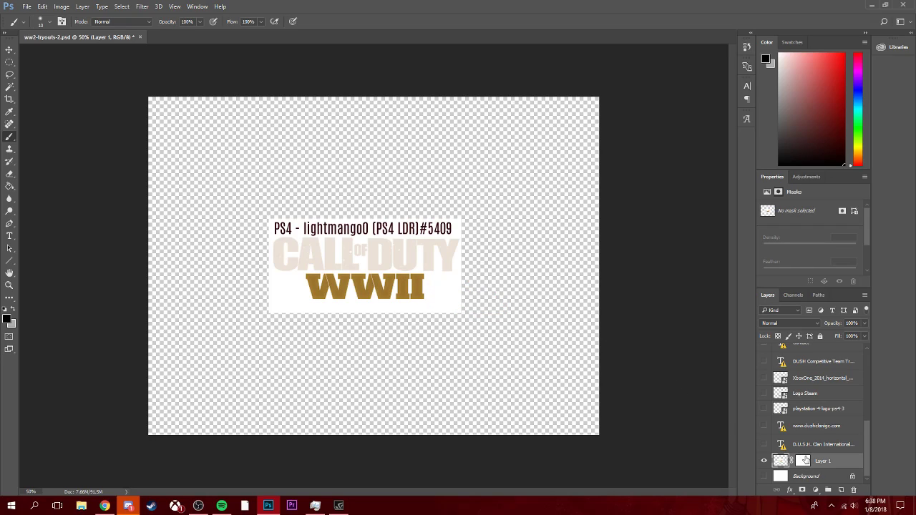
- Target Layer 1's mask, enlarge the brush to 150 px and paint black over the logo image's lower-right corner
click(803, 461)
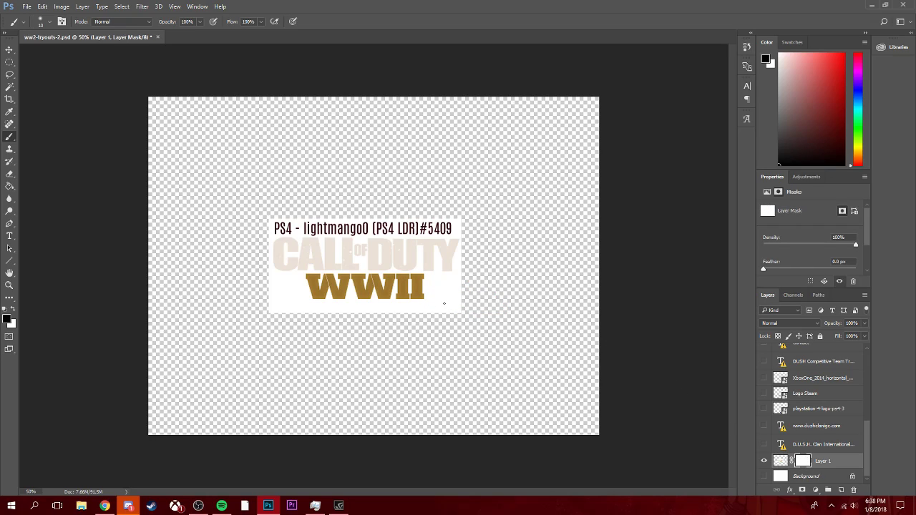
key(bracketright)
key(bracketright)
key(bracketright)
key(bracketright)
key(bracketright)
key(bracketright)
key(bracketright)
key(bracketright)
key(bracketright)
key(bracketright)
drag(456, 304, 453, 315)
- Brush black on the mask along the logo image's bottom edge, and restore the lower-right area by painting with white
right_click(13, 140)
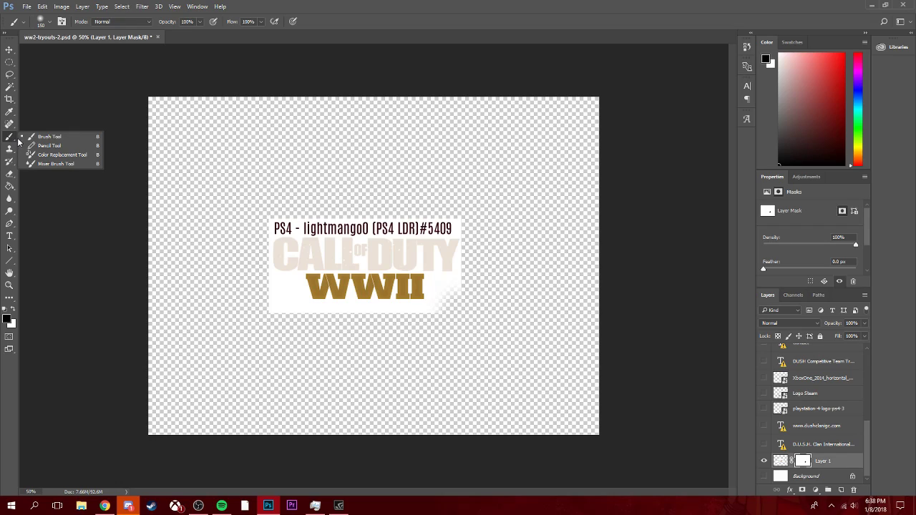
click(54, 138)
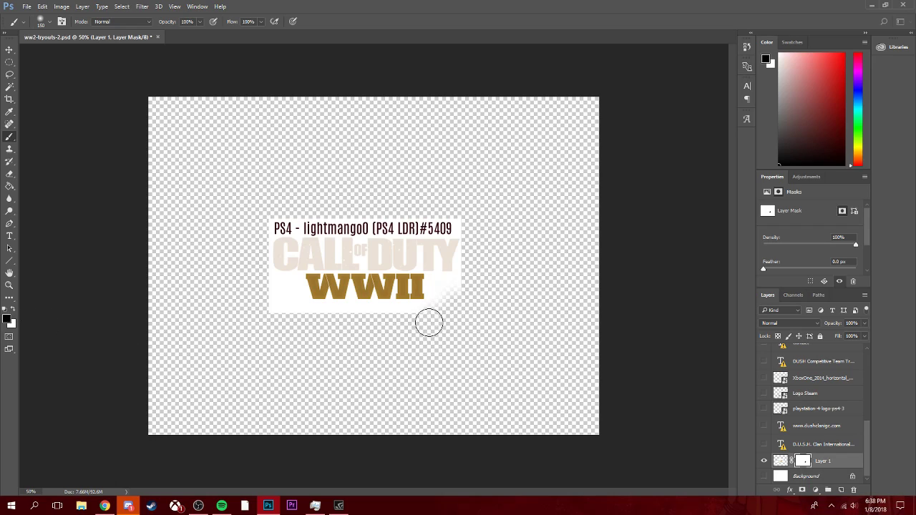
drag(407, 323, 286, 332)
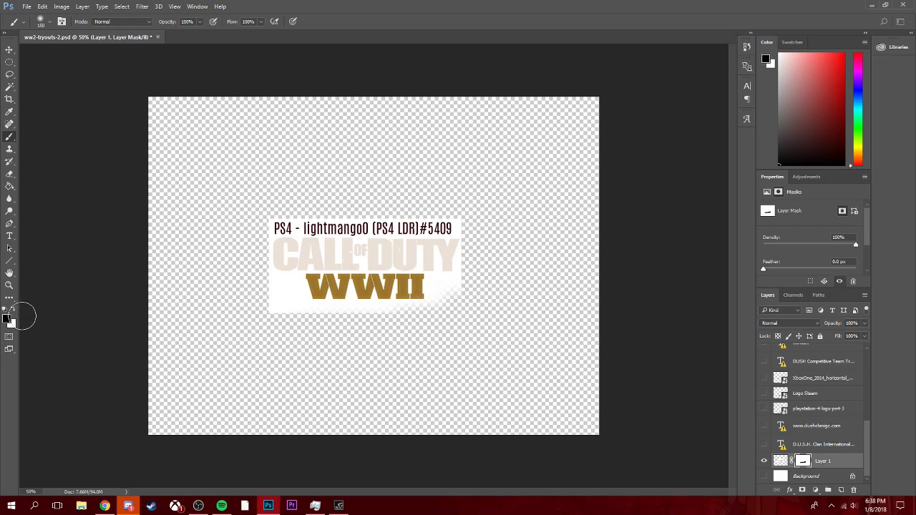
key(x)
mouse_move(444, 312)
mouse_down()
mouse_move(461, 293)
mouse_move(423, 309)
mouse_move(393, 301)
mouse_up()
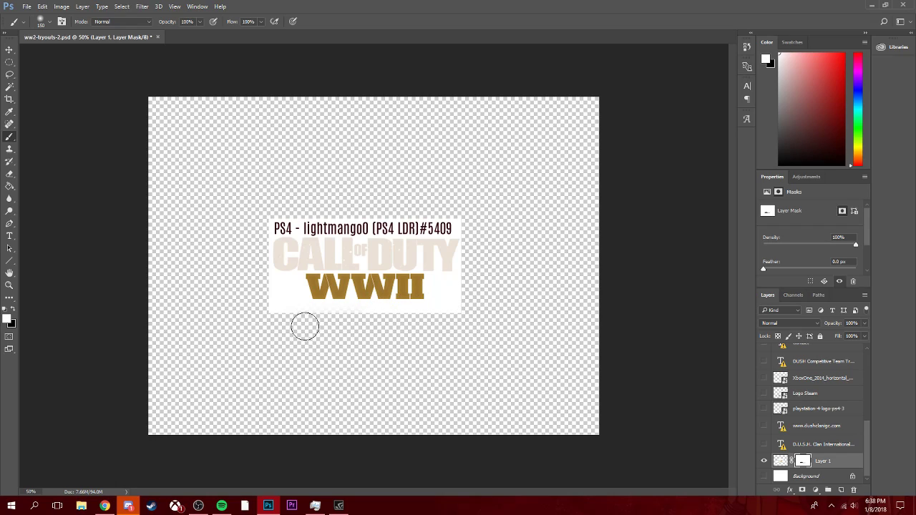
- Paint soft black brush strokes on the mask to fade the logo image's lower-right corner and bottom edge
key(c)
key(ctrl+plus)
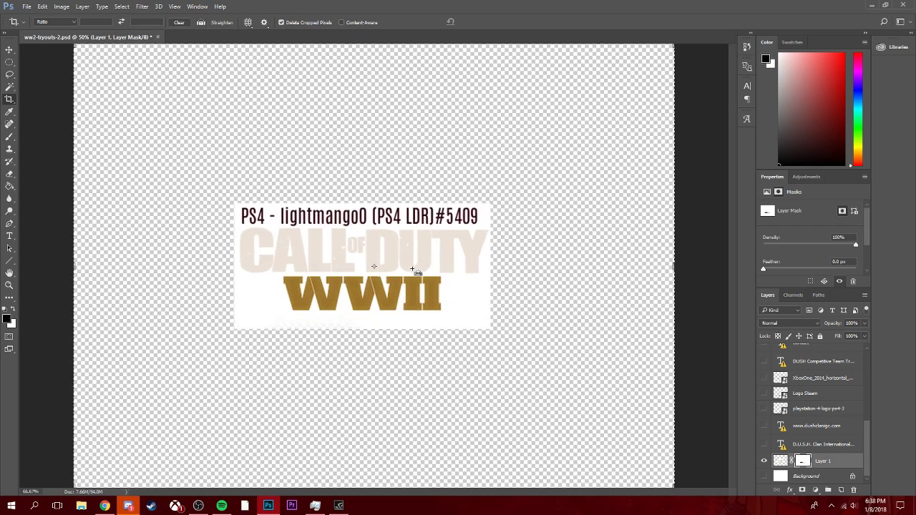
key(ctrl+plus)
key(ctrl+plus)
drag(605, 325, 403, 209)
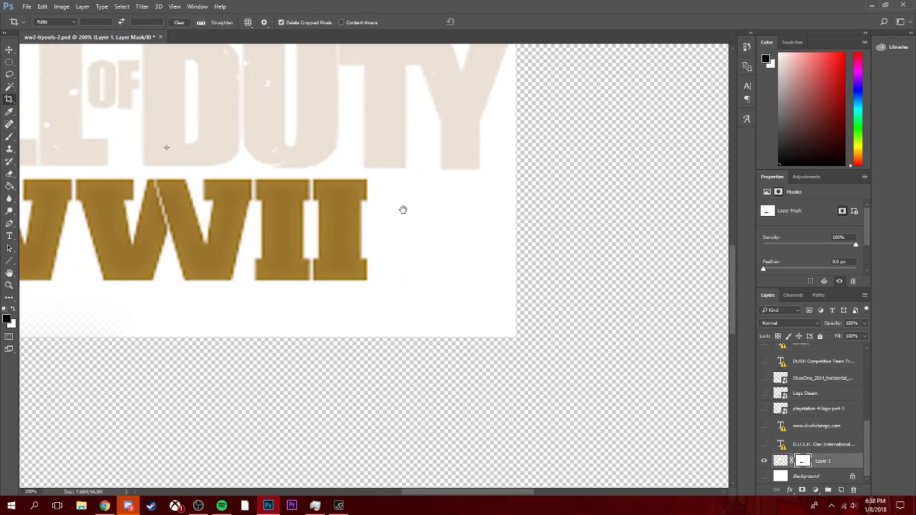
key(b)
mouse_move(514, 329)
mouse_down()
mouse_move(497, 361)
mouse_move(488, 345)
mouse_move(504, 330)
mouse_move(486, 312)
mouse_move(396, 366)
mouse_move(313, 392)
mouse_move(230, 393)
mouse_up()
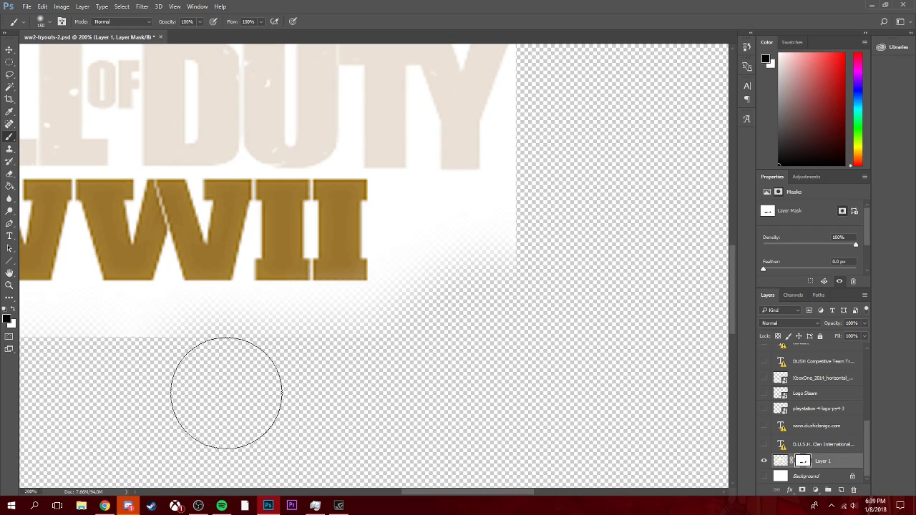
drag(505, 331, 479, 256)
- Set the brush to 114 px at full hardness and mask out a hard-edged spot at the logo image's lower-right corner
right_click(479, 257)
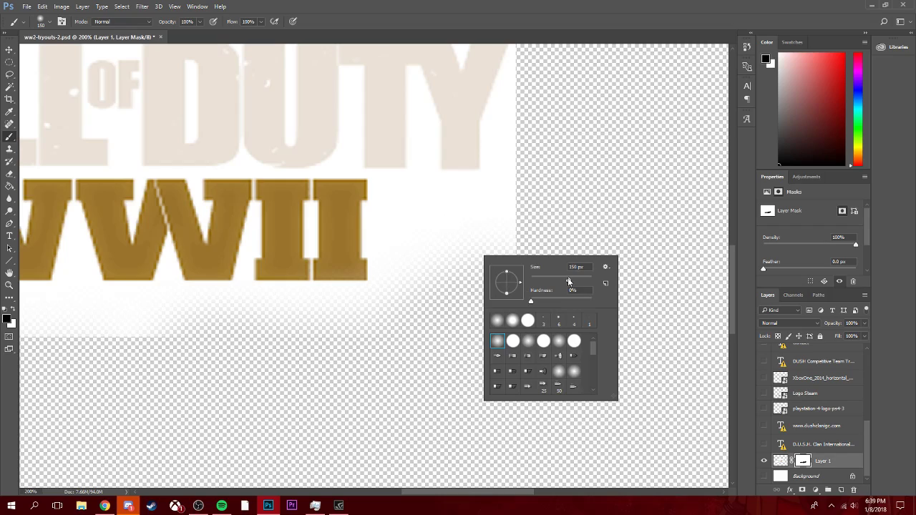
mouse_move(569, 283)
mouse_down()
mouse_move(548, 282)
mouse_move(568, 281)
mouse_move(546, 304)
mouse_move(599, 304)
mouse_up()
click(401, 421)
click(493, 265)
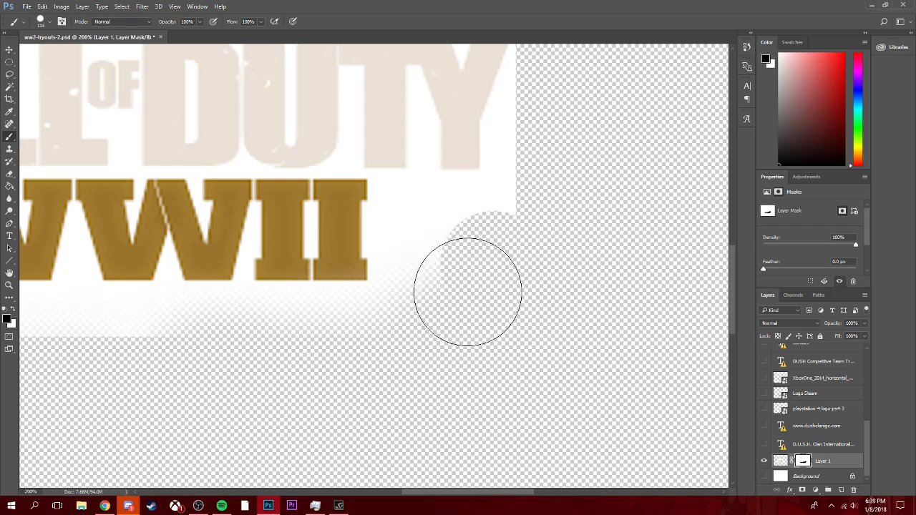
- Lower the brush hardness to its minimum and paint soft black on the mask over the logo image's lower-right corner
right_click(529, 274)
drag(639, 322, 580, 326)
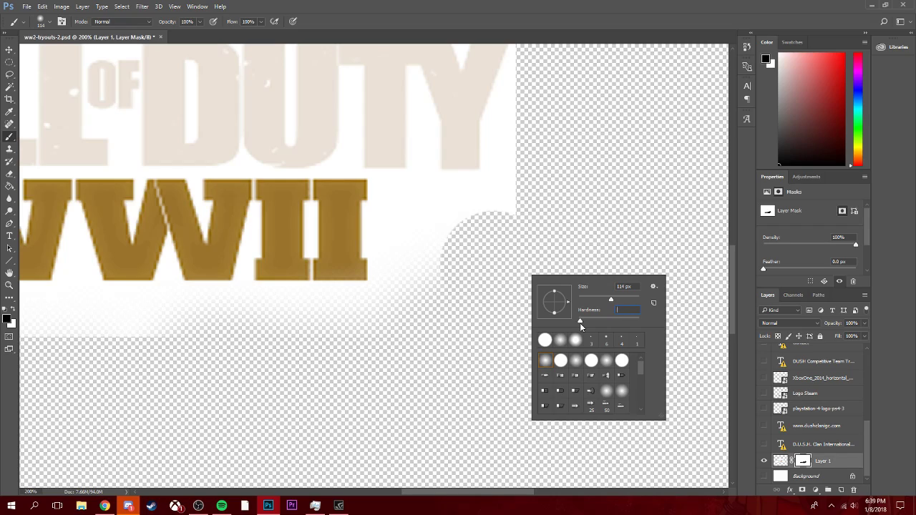
key(Return)
click(468, 193)
mouse_move(478, 315)
mouse_down()
mouse_move(471, 260)
mouse_move(466, 272)
mouse_move(477, 274)
mouse_move(524, 248)
mouse_move(509, 266)
mouse_move(514, 299)
mouse_up()
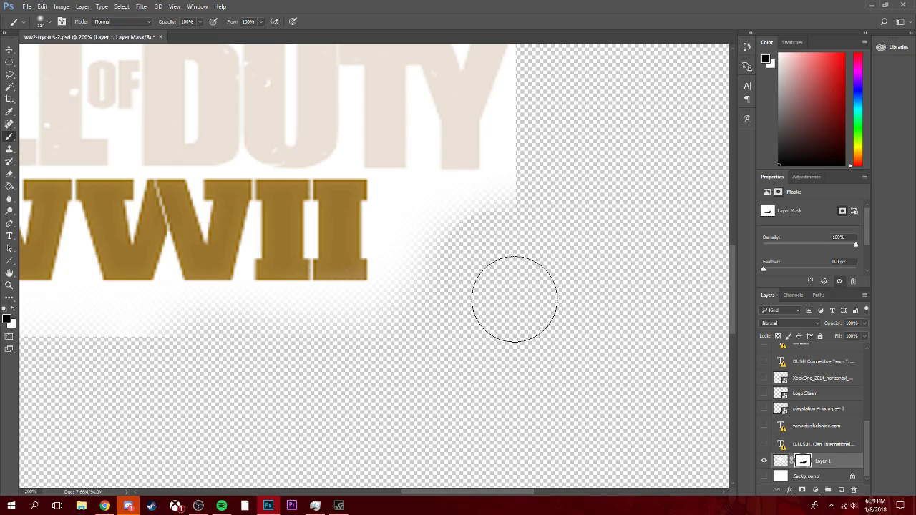
- Shrink the brush to 20 px and paint black on the mask in the white area below the letter Y
key(bracketleft)
key(bracketleft)
key(bracketleft)
key(bracketleft)
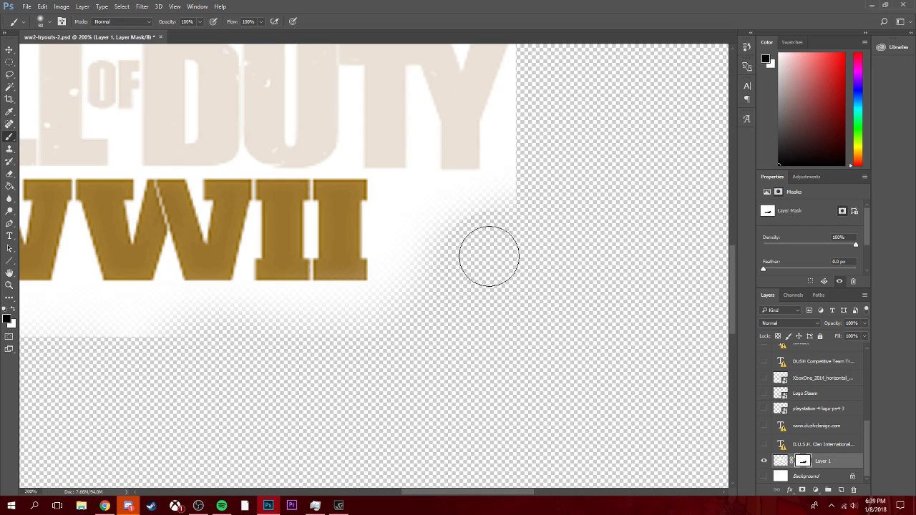
key(bracketleft)
key(bracketleft)
mouse_move(482, 239)
mouse_down()
mouse_move(454, 207)
mouse_move(428, 223)
mouse_move(423, 195)
mouse_move(429, 239)
mouse_move(451, 209)
mouse_move(439, 239)
mouse_move(474, 213)
mouse_move(433, 246)
mouse_move(524, 178)
mouse_move(504, 164)
mouse_up()
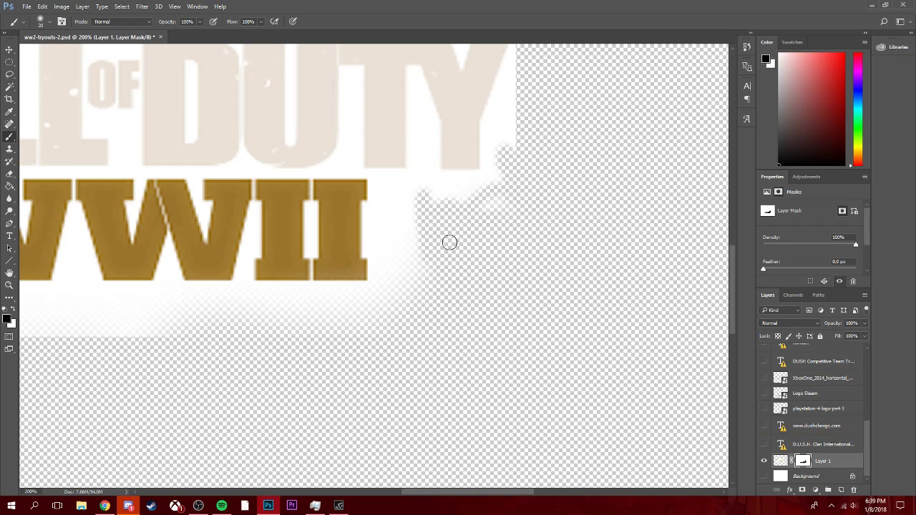
- Paint black on the mask to hide the white area beside the last I of WWII
key(ctrl+plus)
key(ctrl+plus)
key(ctrl+plus)
mouse_move(445, 253)
mouse_down()
mouse_move(435, 339)
mouse_move(426, 314)
mouse_move(433, 363)
mouse_move(473, 277)
mouse_move(450, 324)
mouse_move(459, 380)
mouse_move(426, 342)
mouse_move(410, 291)
mouse_move(405, 330)
mouse_move(407, 267)
mouse_move(396, 229)
mouse_move(392, 237)
mouse_move(395, 160)
mouse_move(426, 264)
mouse_move(433, 148)
mouse_move(453, 335)
mouse_move(475, 324)
mouse_move(497, 187)
mouse_move(515, 360)
mouse_up()
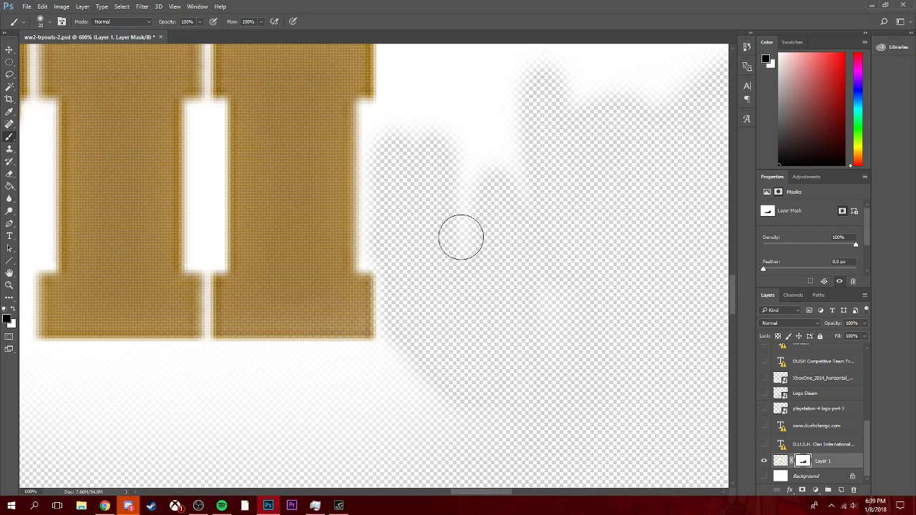
key(ctrl+minus)
key(ctrl+minus)
key(ctrl+minus)
key(ctrl+minus)
key(ctrl+minus)
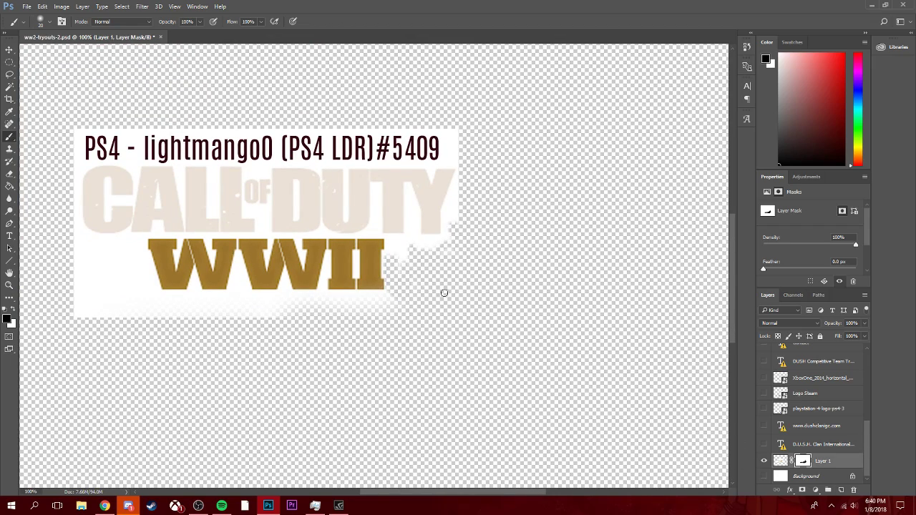
- Make the Background layer visible and fill it with black using the Paint Bucket
click(796, 479)
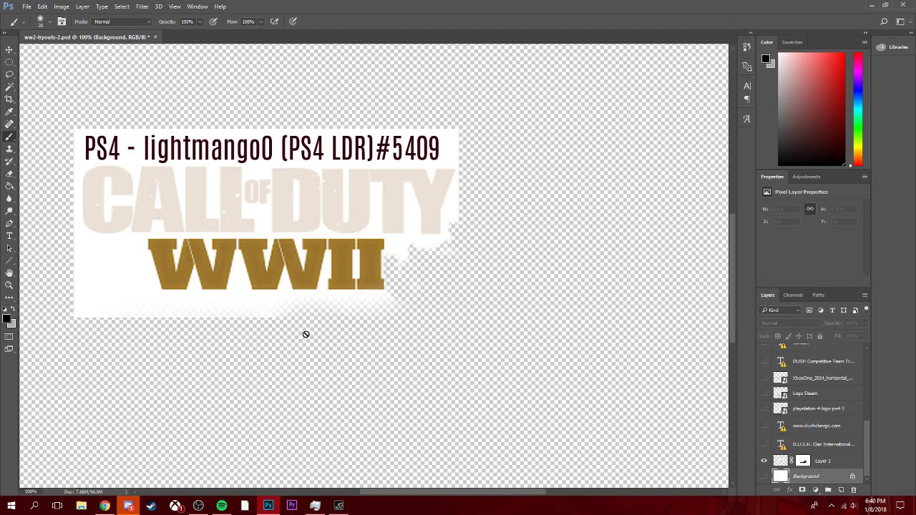
key(g)
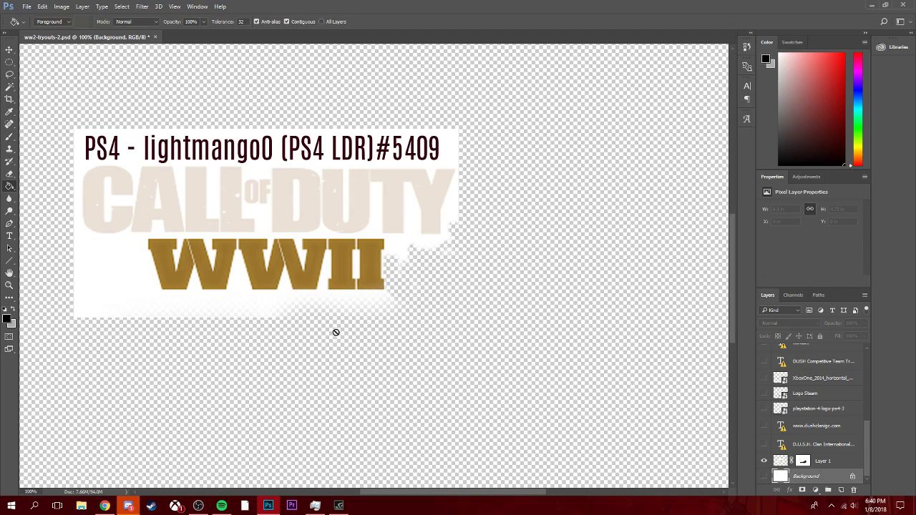
click(764, 476)
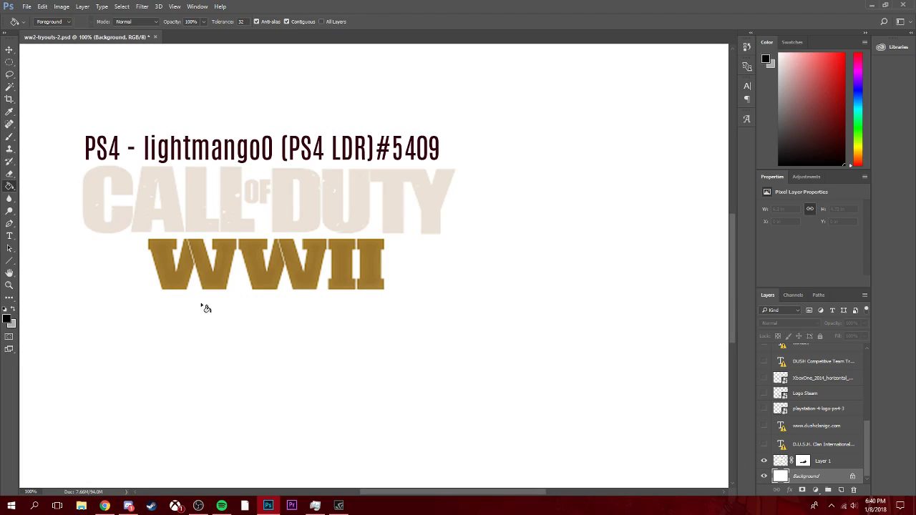
click(491, 351)
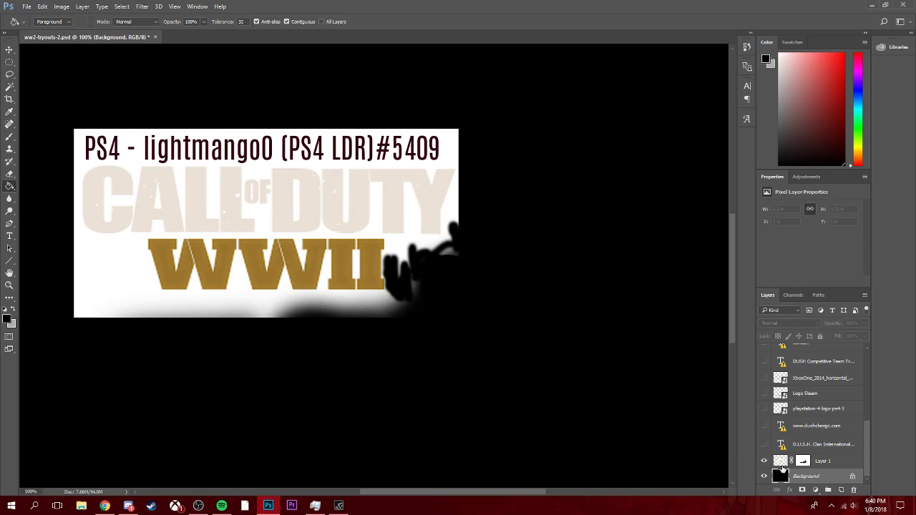
- Target Layer 1's mask and brush black with a small tip closely along the outer side and underside of WWII's last I
click(801, 462)
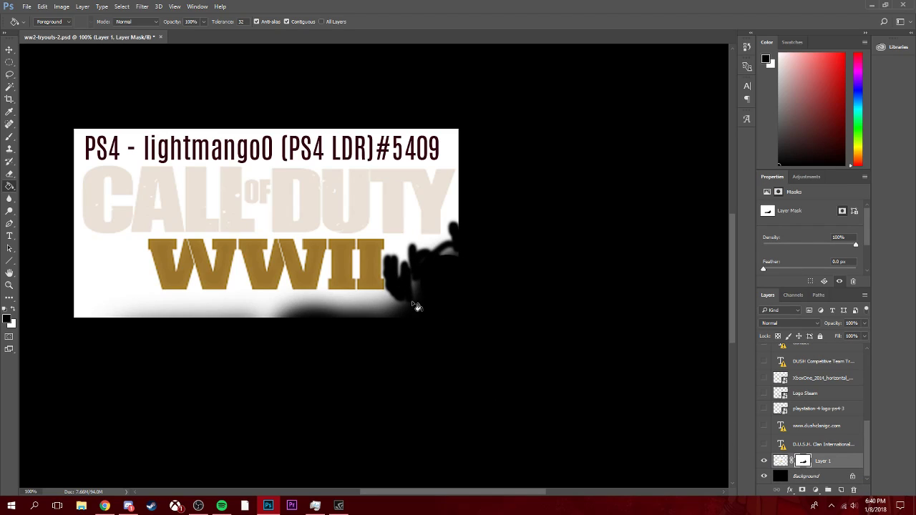
key(b)
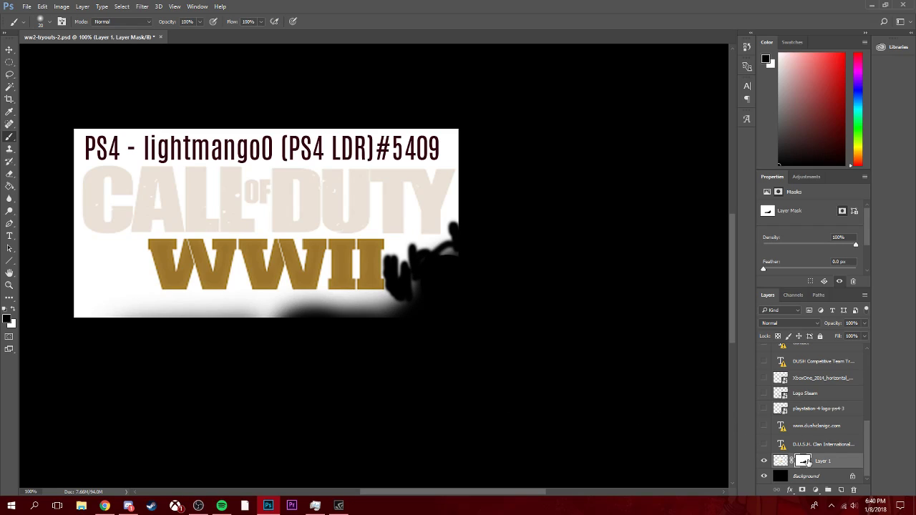
key(ctrl+plus)
key(ctrl+plus)
key(ctrl+plus)
key(ctrl+plus)
key(ctrl+plus)
key(ctrl+plus)
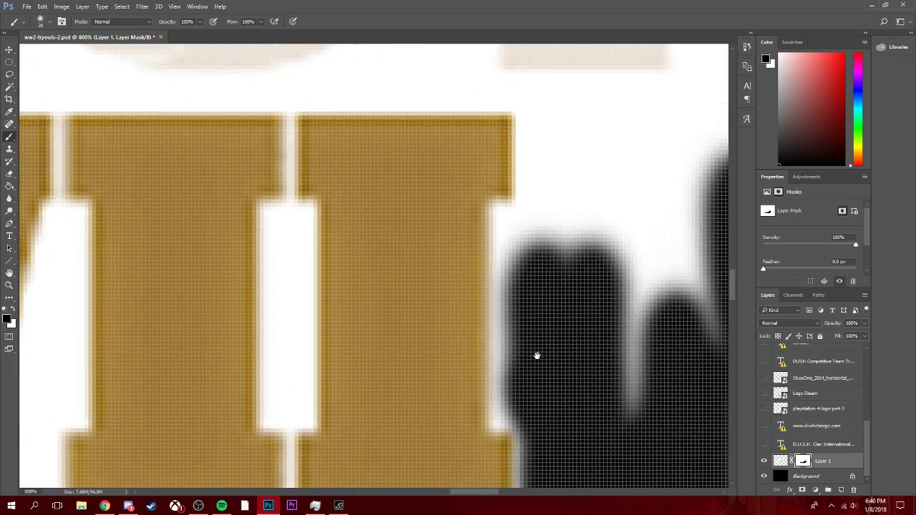
scroll(535, 358, down, 3)
mouse_move(516, 250)
mouse_down()
mouse_move(504, 268)
mouse_move(487, 265)
mouse_move(486, 138)
mouse_move(490, 233)
mouse_move(488, 154)
mouse_move(498, 242)
mouse_move(481, 265)
mouse_move(486, 276)
mouse_move(481, 271)
mouse_move(496, 272)
mouse_move(509, 317)
mouse_move(506, 280)
mouse_move(510, 378)
mouse_move(488, 390)
mouse_move(291, 415)
mouse_move(502, 382)
mouse_move(272, 395)
mouse_move(335, 395)
mouse_up()
key(ctrl+minus)
key(ctrl+minus)
key(ctrl+minus)
key(ctrl+minus)
key(ctrl+minus)
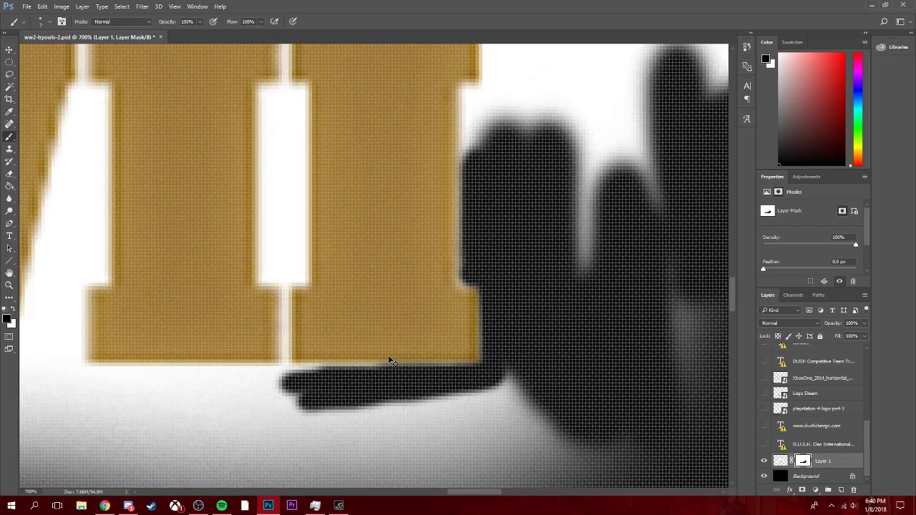
key(ctrl+minus)
key(ctrl+minus)
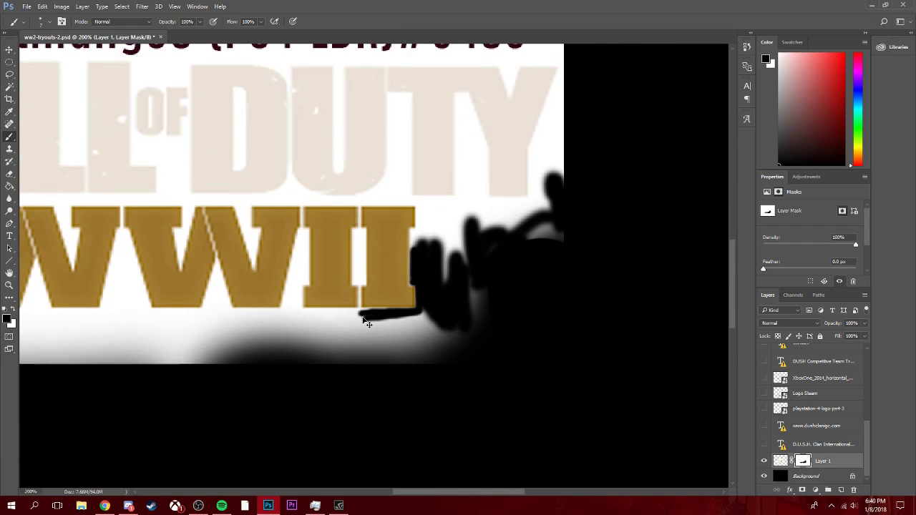
- Select the white background around the logo lettering with the Magic Wand
drag(249, 260, 414, 260)
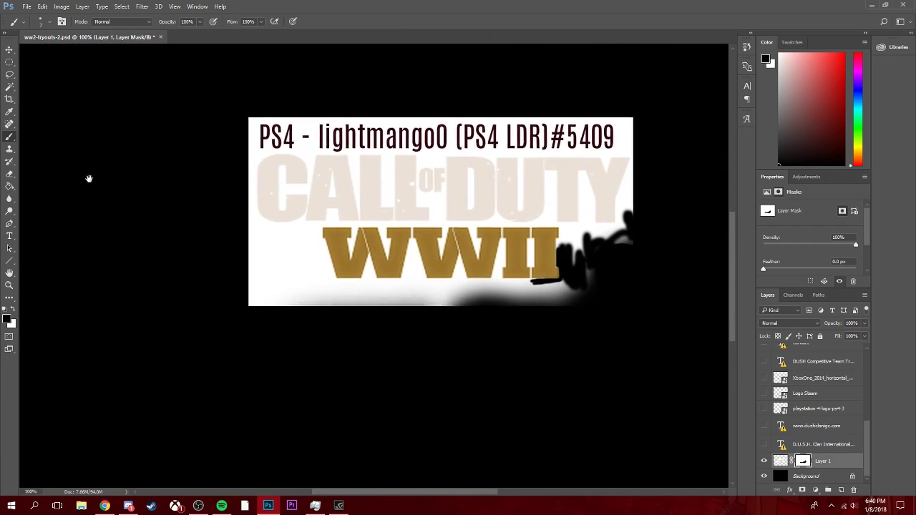
click(13, 76)
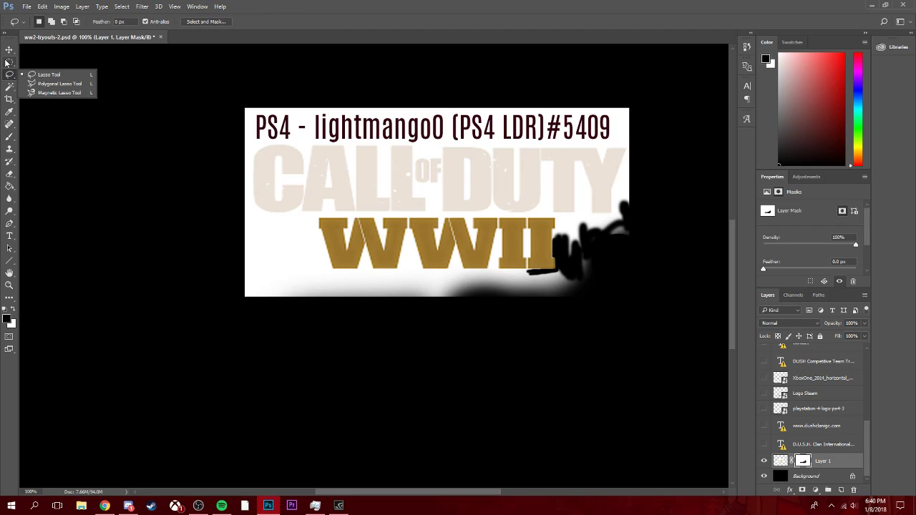
click(10, 87)
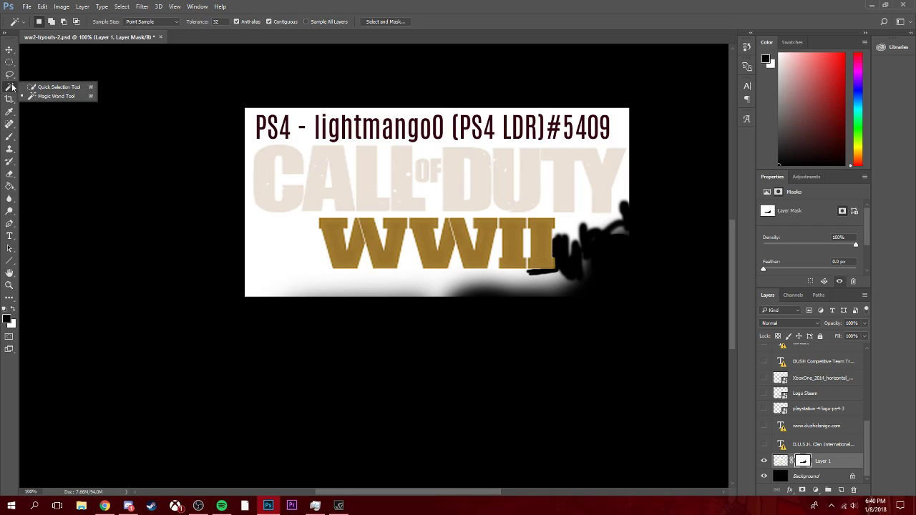
click(44, 98)
click(312, 249)
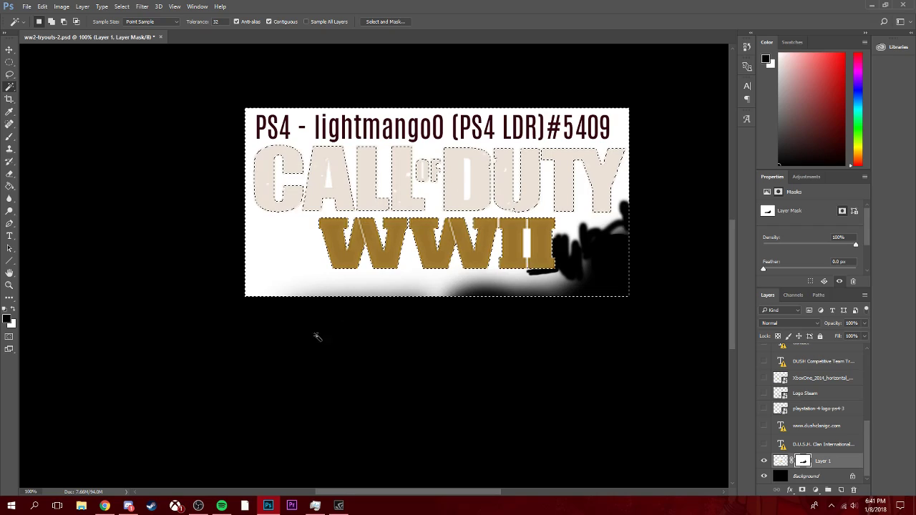
- Enlarge the brush to 500 px and paint black on the mask across the selection to hide the white background
key(b)
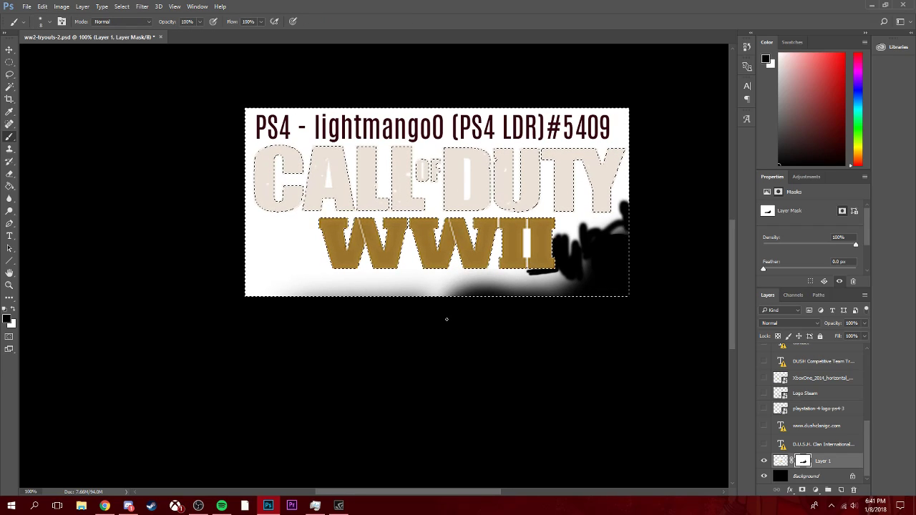
key(bracketright)
key(bracketright)
key(bracketright)
key(bracketright)
key(bracketright)
key(bracketright)
key(bracketright)
key(bracketright)
key(bracketright)
key(bracketright)
mouse_move(444, 308)
mouse_down()
mouse_move(448, 286)
mouse_move(409, 283)
mouse_move(384, 268)
mouse_move(302, 286)
mouse_move(346, 224)
mouse_move(276, 236)
mouse_move(440, 265)
mouse_move(633, 273)
mouse_move(540, 236)
mouse_move(590, 146)
mouse_move(470, 235)
mouse_up()
mouse_move(312, 237)
mouse_down()
mouse_move(225, 93)
mouse_move(343, 122)
mouse_up()
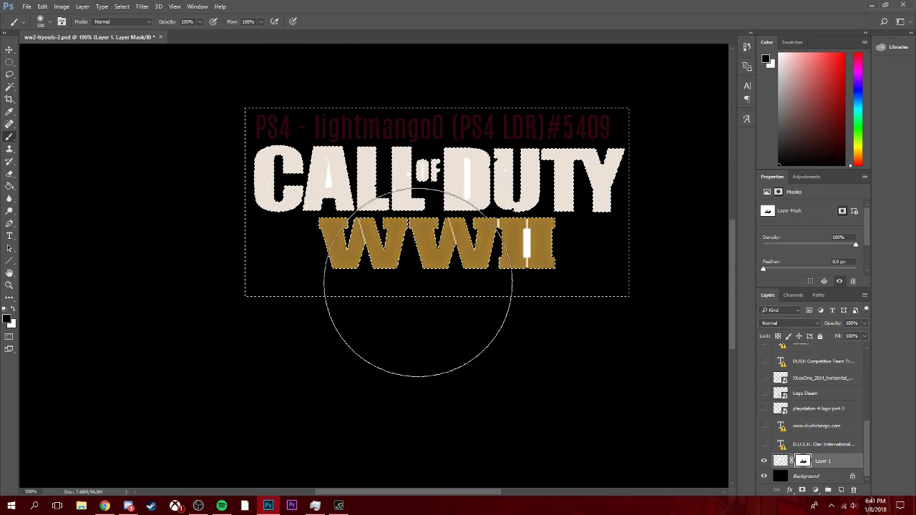
- Try painting white on the mask near the selection's right side to restore the background, and return the brush colour to black
key(ctrl+plus)
key(ctrl+minus)
key(ctrl+minus)
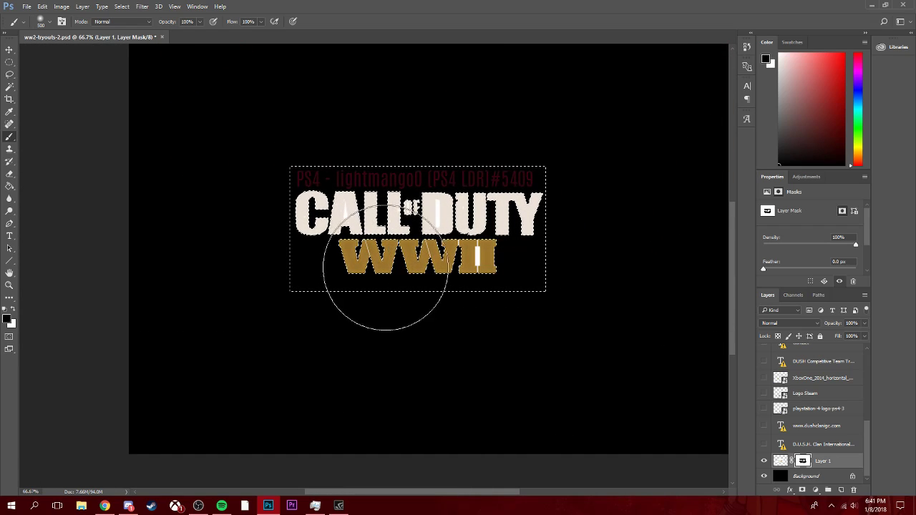
key(x)
mouse_move(512, 257)
mouse_down()
mouse_move(445, 264)
mouse_move(520, 252)
mouse_move(347, 248)
mouse_move(335, 173)
mouse_move(433, 275)
mouse_move(365, 219)
mouse_move(274, 235)
mouse_move(428, 229)
mouse_move(350, 287)
mouse_move(555, 263)
mouse_move(372, 319)
mouse_move(483, 211)
mouse_move(417, 183)
mouse_move(515, 189)
mouse_move(475, 255)
mouse_move(448, 194)
mouse_move(483, 244)
mouse_move(539, 235)
mouse_up()
key(x)
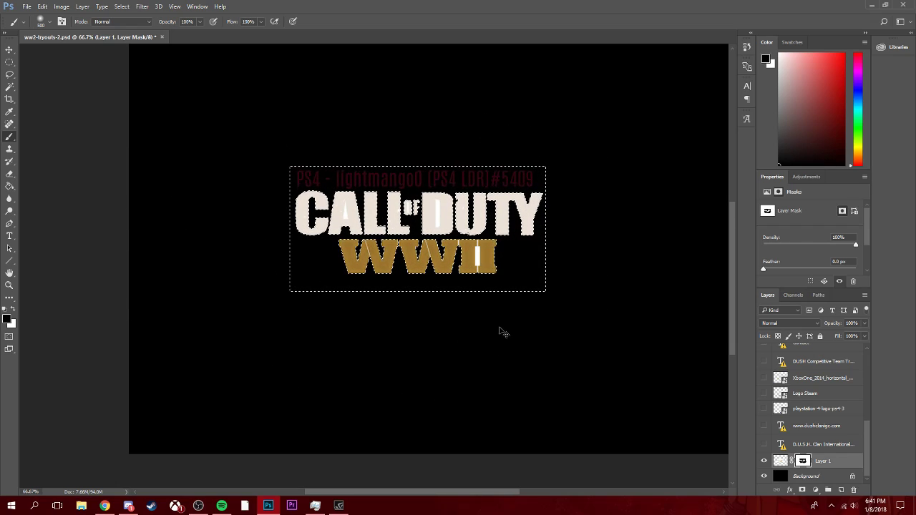
- Select the white gap between the two I's of WWII with the Magic Wand and mask it out with a small black brush
key(ctrl+minus)
key(ctrl+minus)
key(ctrl+equal)
key(ctrl+equal)
key(ctrl+equal)
key(ctrl+equal)
key(ctrl+equal)
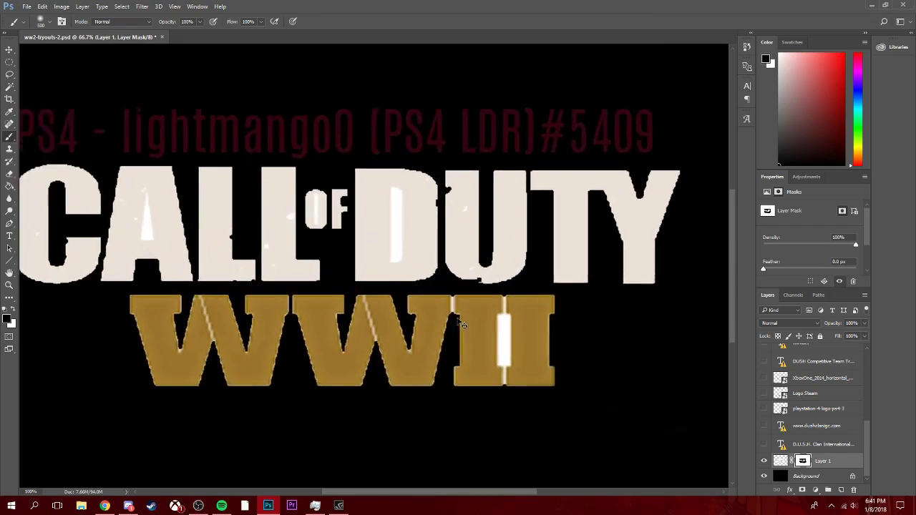
drag(528, 355, 463, 207)
key(bracketleft)
key(bracketleft)
key(bracketleft)
key(bracketleft)
key(bracketleft)
key(bracketleft)
key(bracketleft)
key(bracketleft)
key(bracketleft)
key(bracketleft)
key(bracketleft)
key(bracketleft)
key(bracketleft)
key(bracketleft)
key(bracketleft)
key(bracketleft)
click(8, 89)
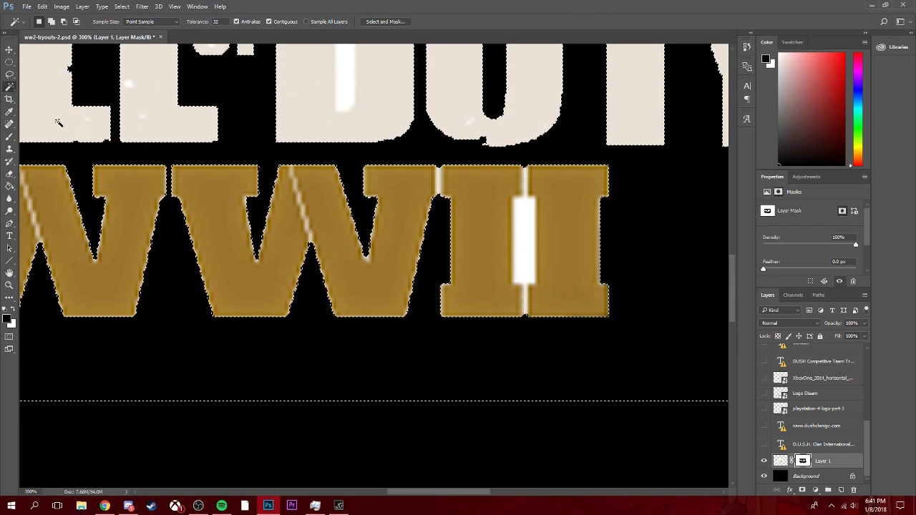
click(524, 247)
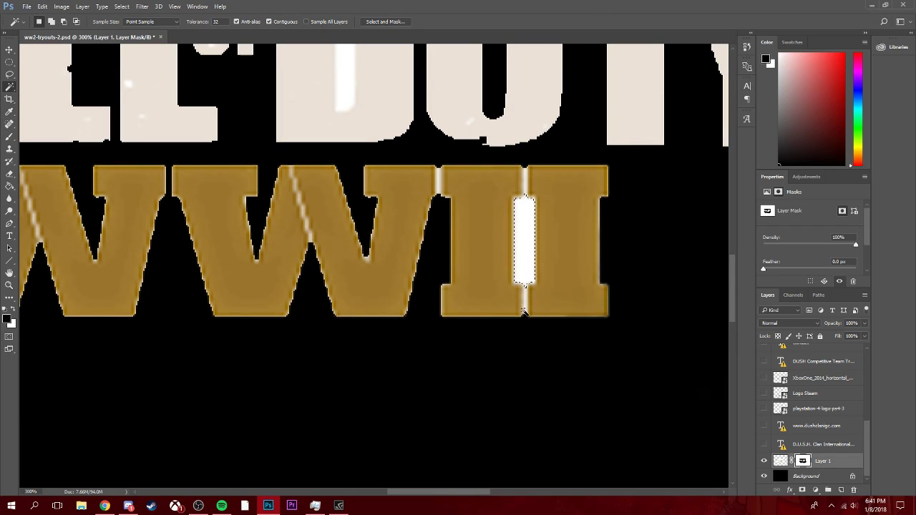
key(b)
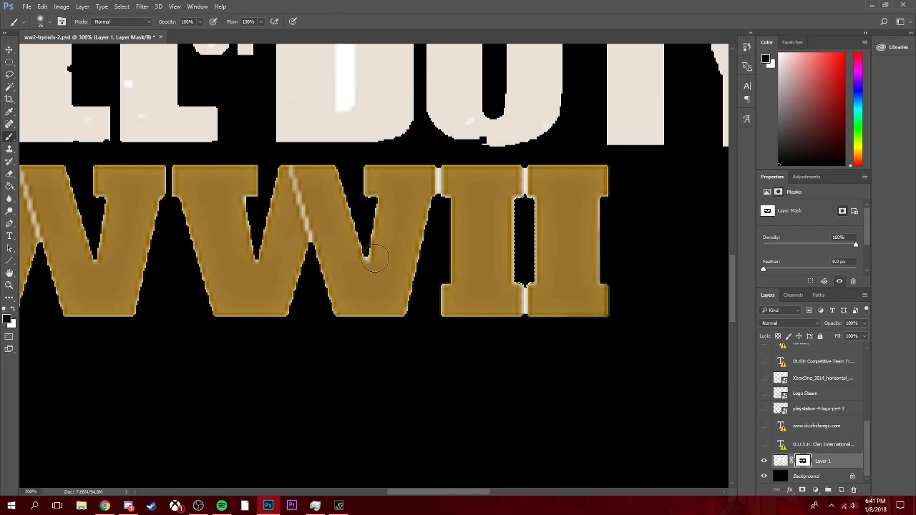
- Select the tiny light spot at the lower end of the second W's diagonal line with the Magic Wand
click(10, 87)
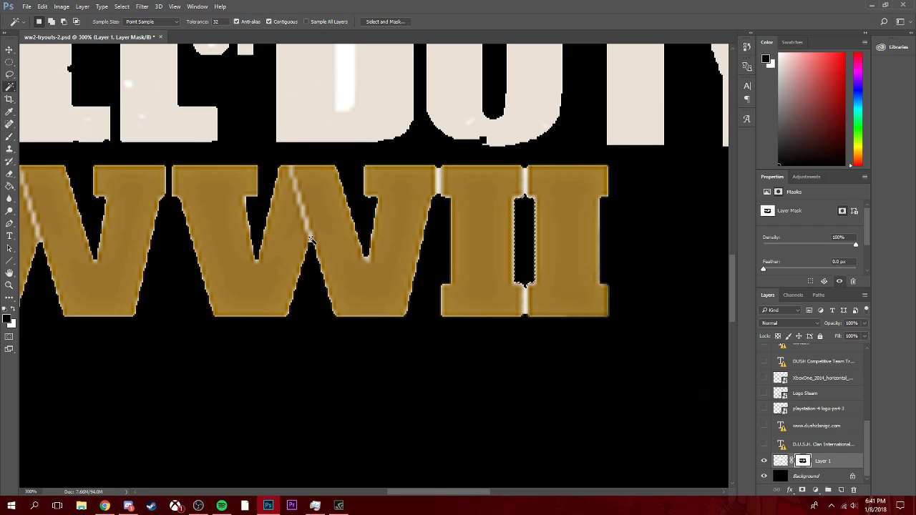
drag(430, 209, 455, 342)
drag(332, 369, 249, 401)
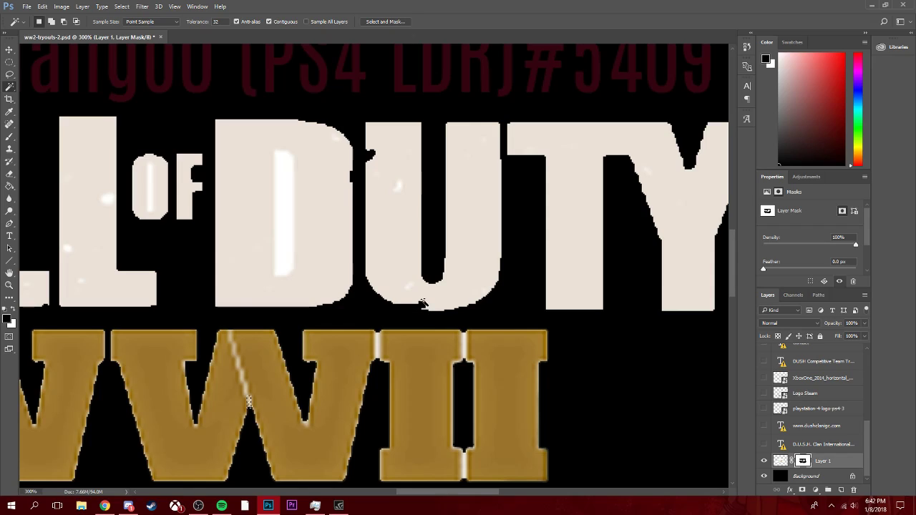
- Try to restore the notch in the bottom edge of DUTY's U by painting white on the mask
key(b)
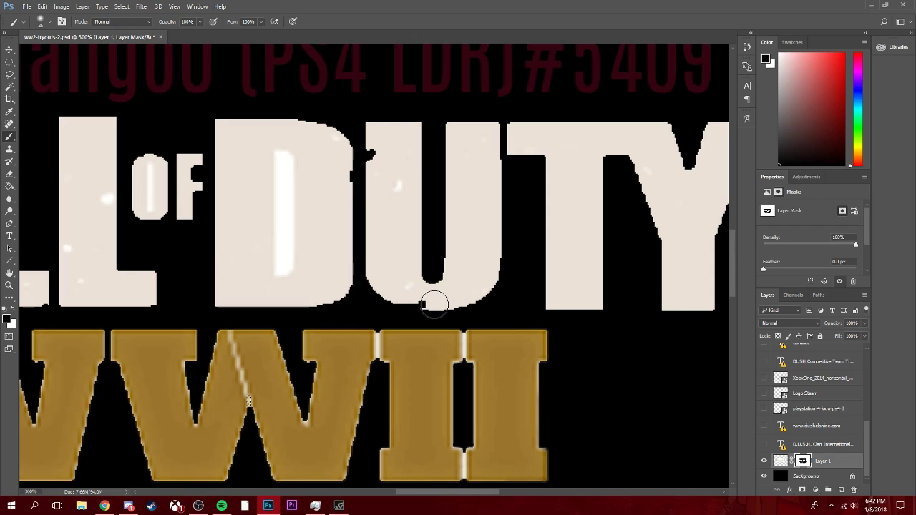
key(x)
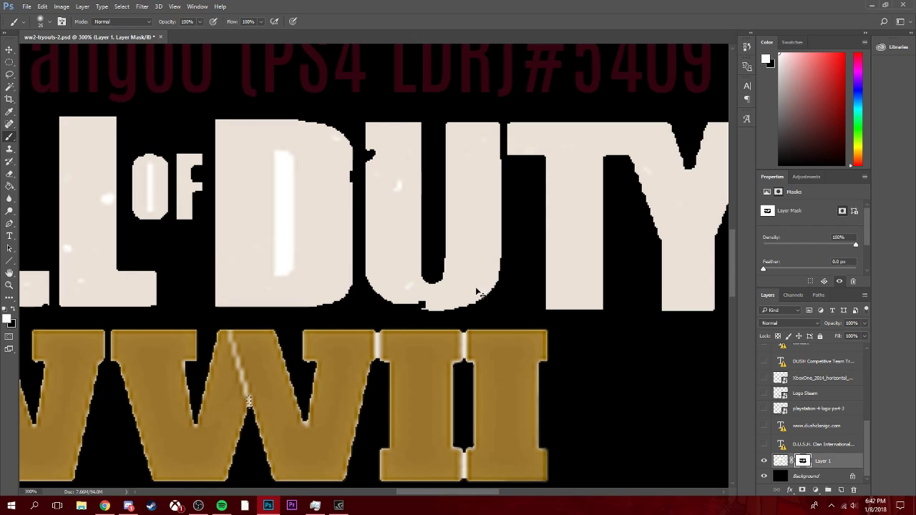
key(ctrl+equal)
key(ctrl+equal)
drag(473, 306, 468, 315)
key(bracketleft)
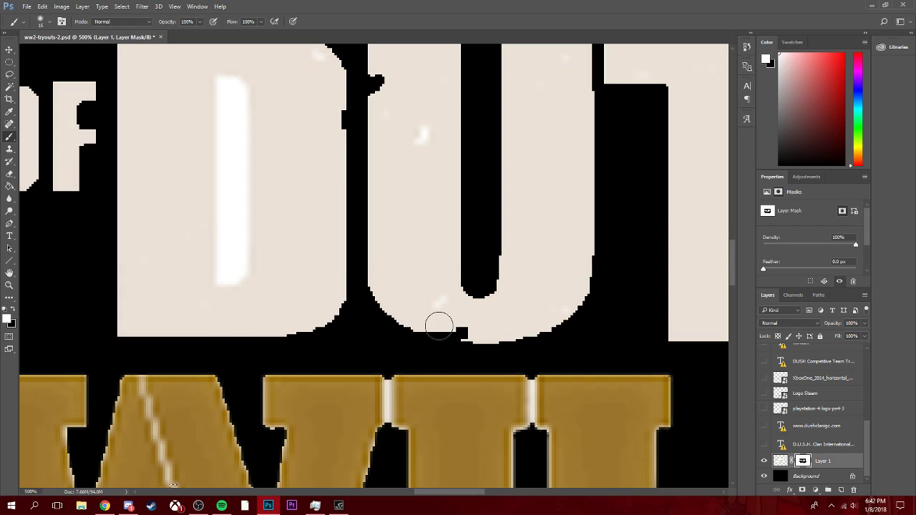
key(ctrl+minus)
key(ctrl+minus)
key(ctrl+minus)
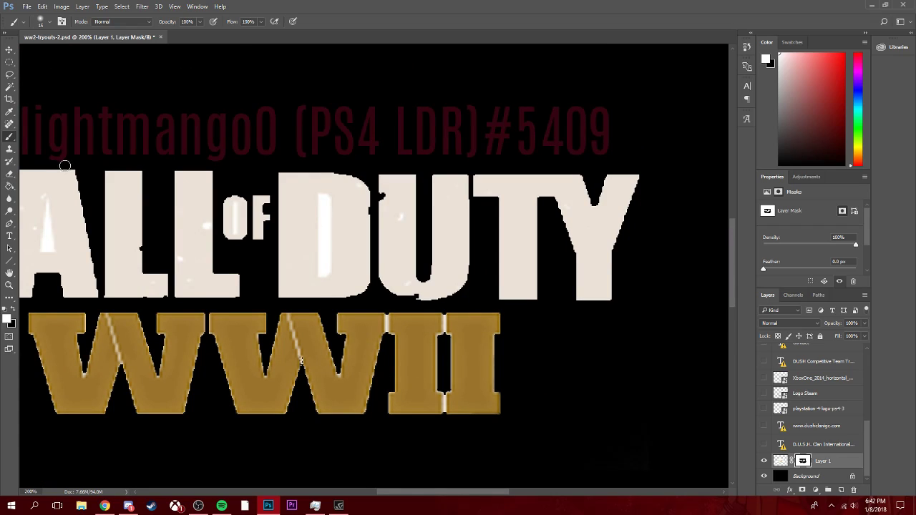
- Select the masked-out background around the logo with the Magic Wand and restore it by painting white on the mask with a 300 px brush
key(w)
click(548, 355)
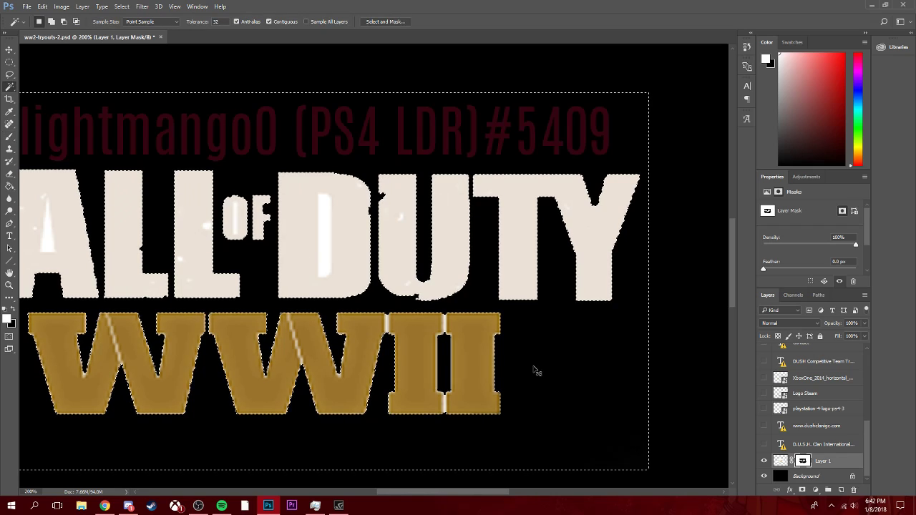
key(ctrl+minus)
key(ctrl+minus)
key(b)
key(bracketright)
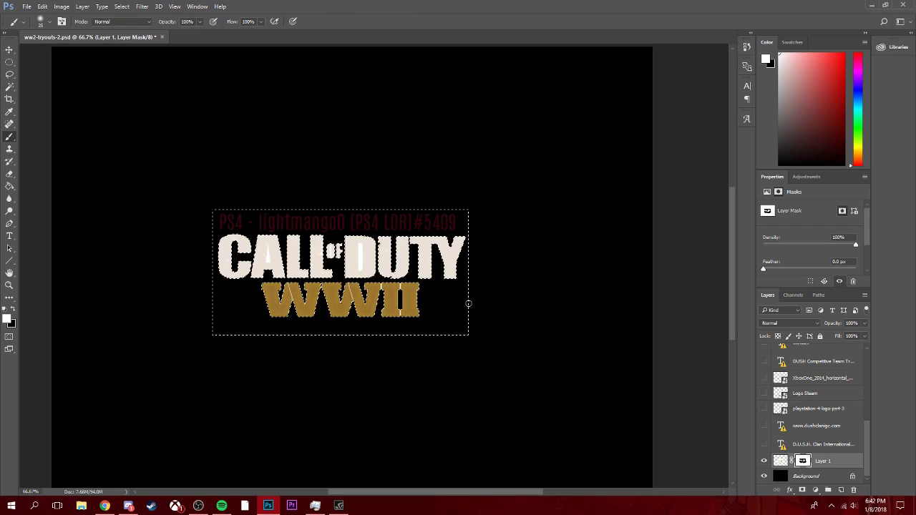
key(bracketright)
key(bracketright)
mouse_move(477, 289)
mouse_down()
mouse_move(359, 349)
mouse_move(533, 267)
mouse_move(302, 283)
mouse_move(366, 267)
mouse_move(482, 188)
mouse_move(284, 337)
mouse_move(240, 224)
mouse_move(229, 372)
mouse_move(231, 224)
mouse_up()
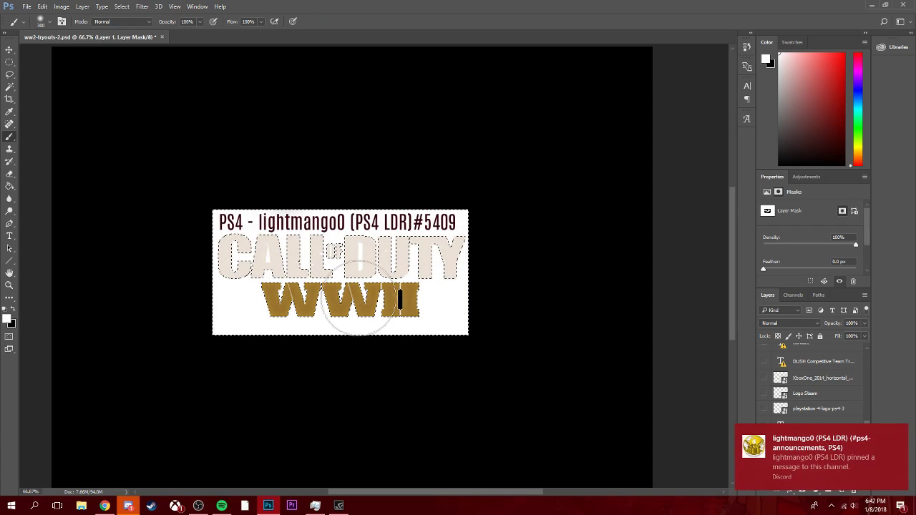
- Clear the selection around the logo's lettering
key(ctrl+plus)
key(ctrl+plus)
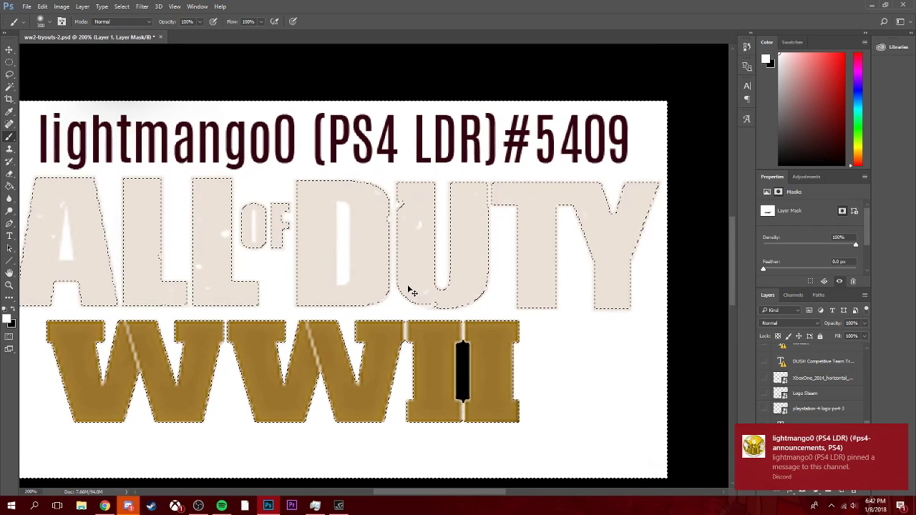
key(ctrl+plus)
key(ctrl+minus)
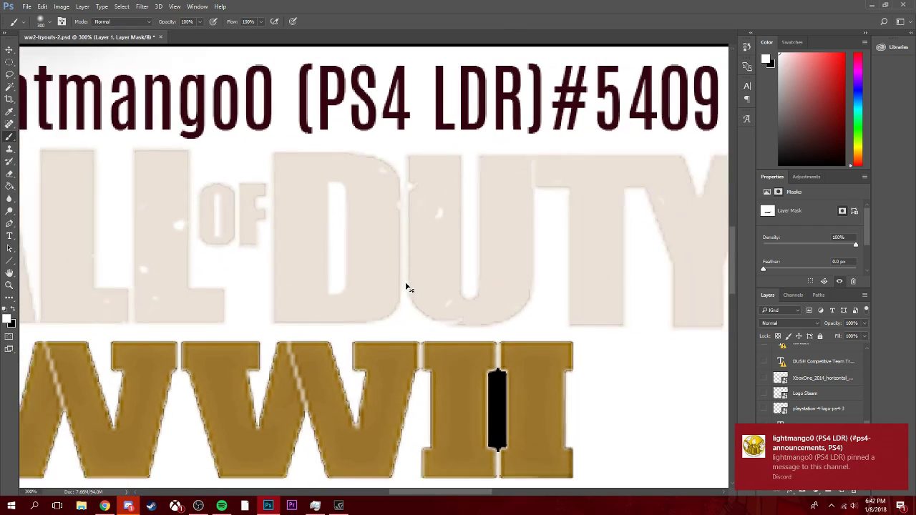
right_click(405, 244)
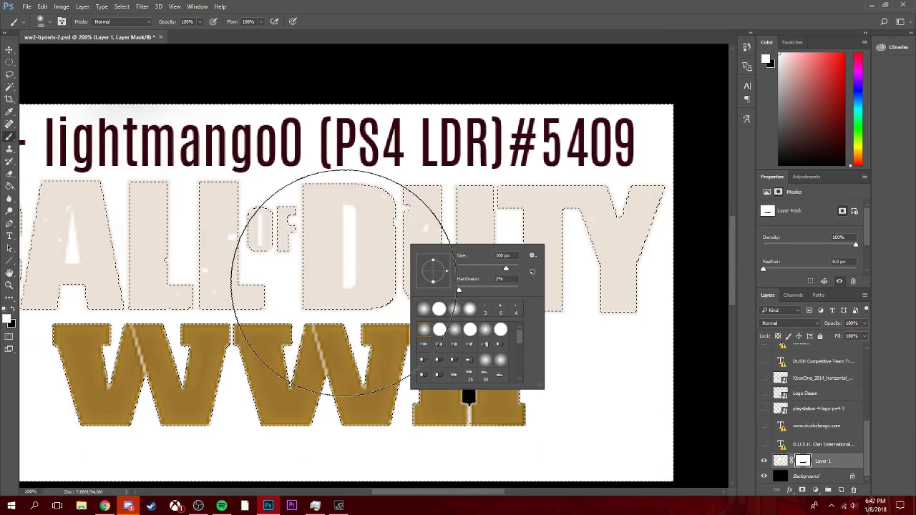
click(627, 169)
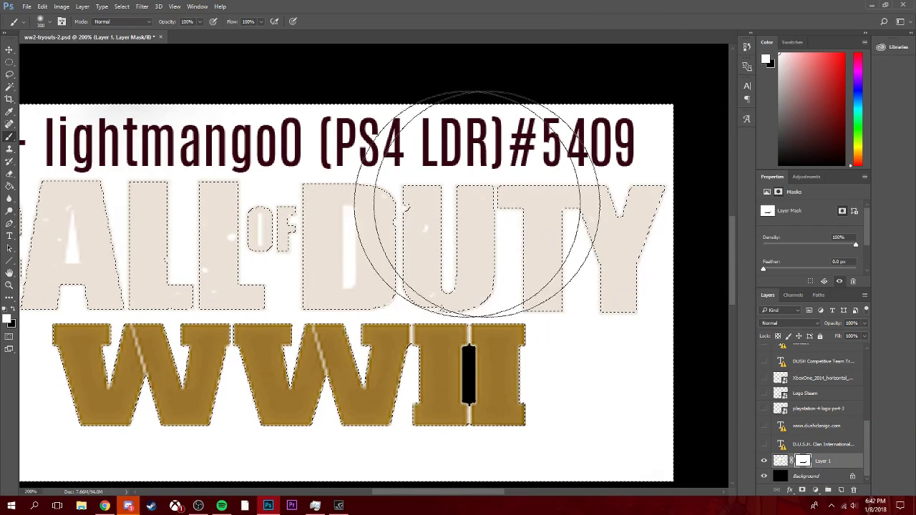
key(w)
right_click(390, 217)
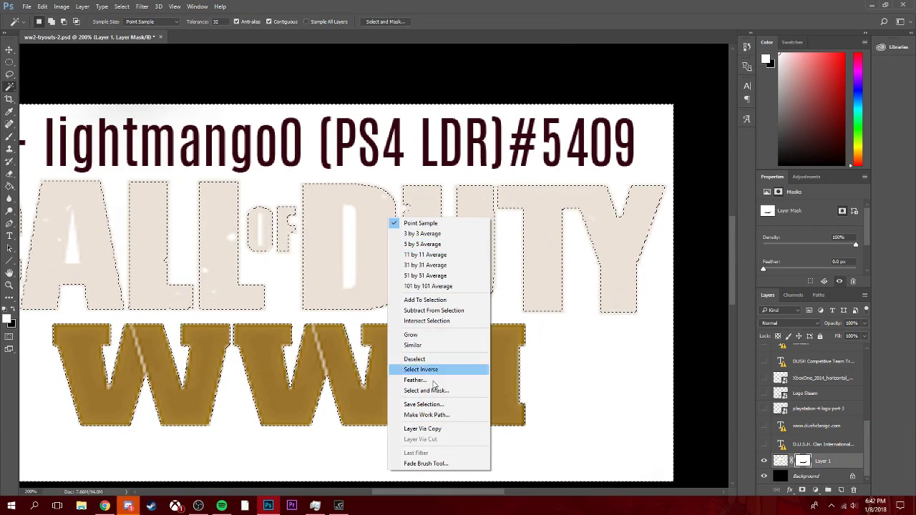
click(416, 358)
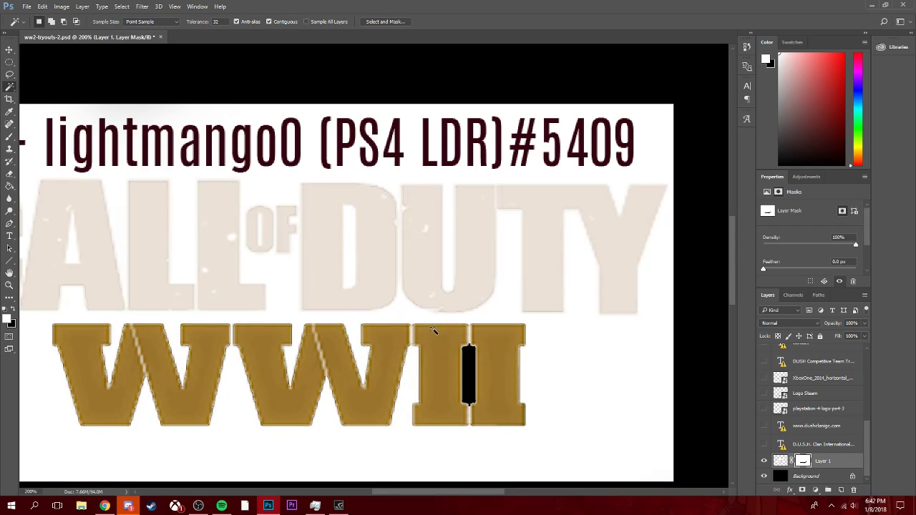
- Trace a freehand Lasso selection around the last I of WWII
click(13, 76)
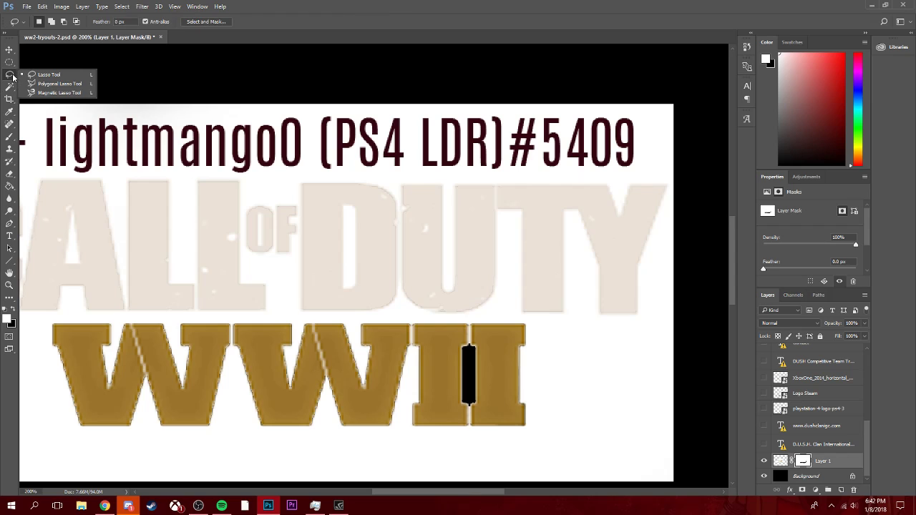
click(48, 75)
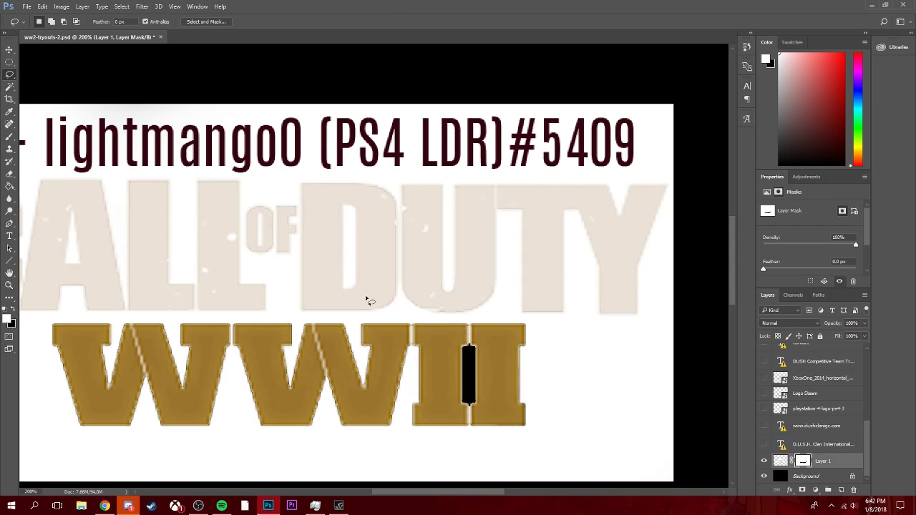
key(ctrl+plus)
key(ctrl+plus)
key(ctrl+plus)
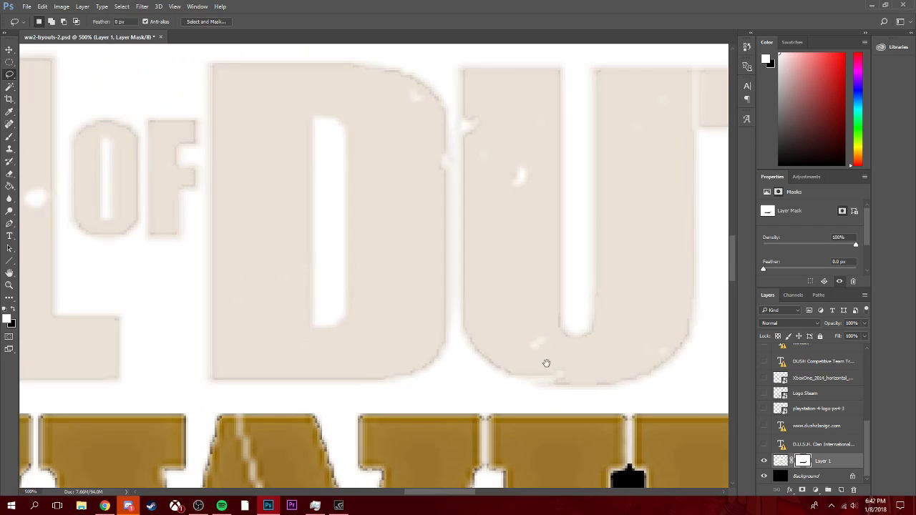
drag(546, 364, 378, 143)
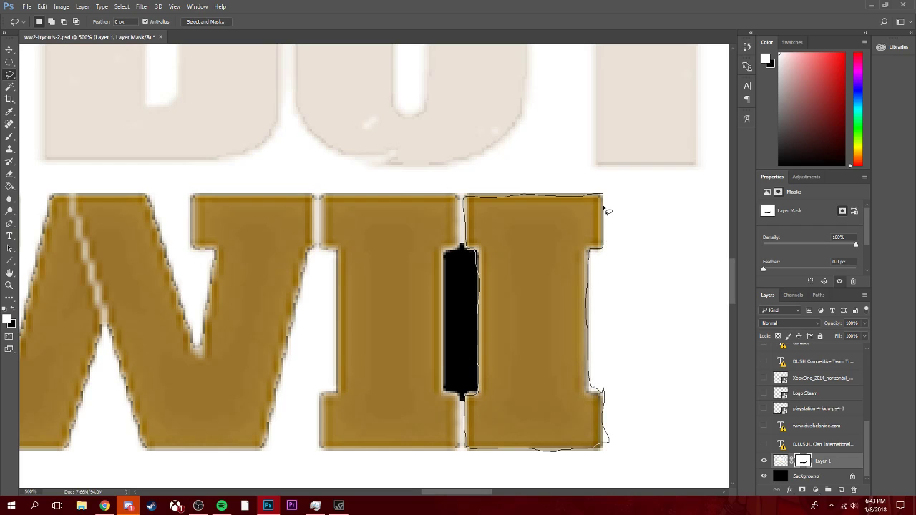
drag(607, 198, 606, 198)
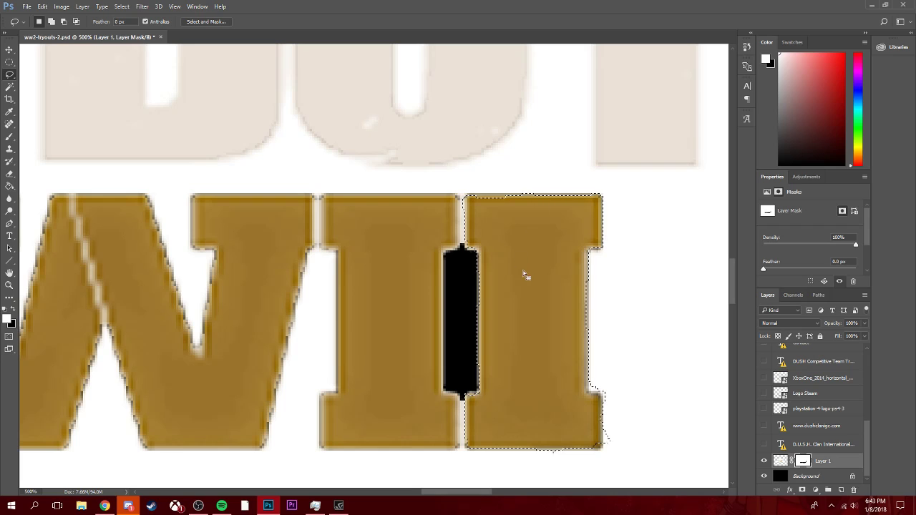
- Paint white on the mask inside the lassoed I, and clear the selection
key(b)
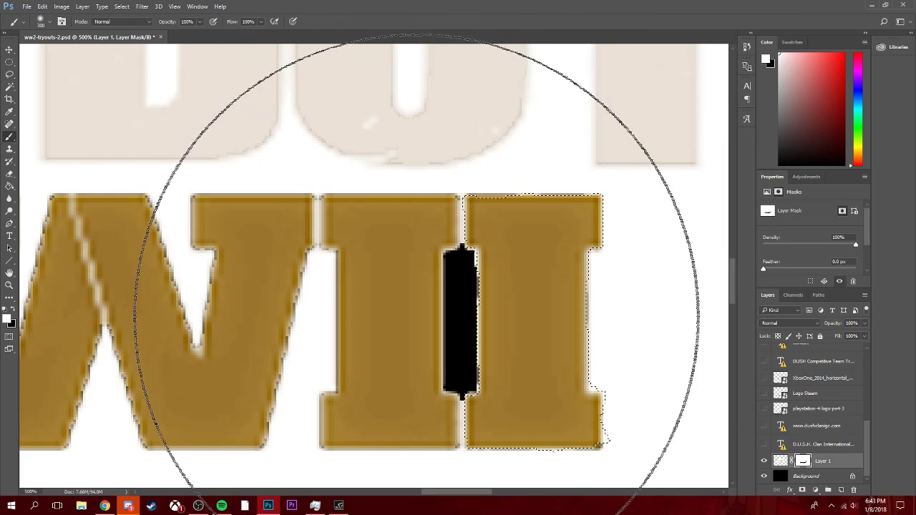
key(w)
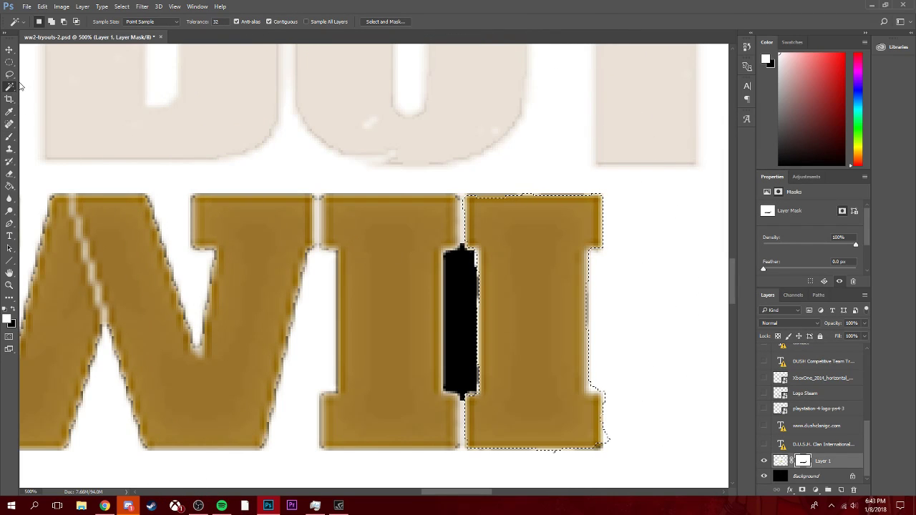
right_click(513, 209)
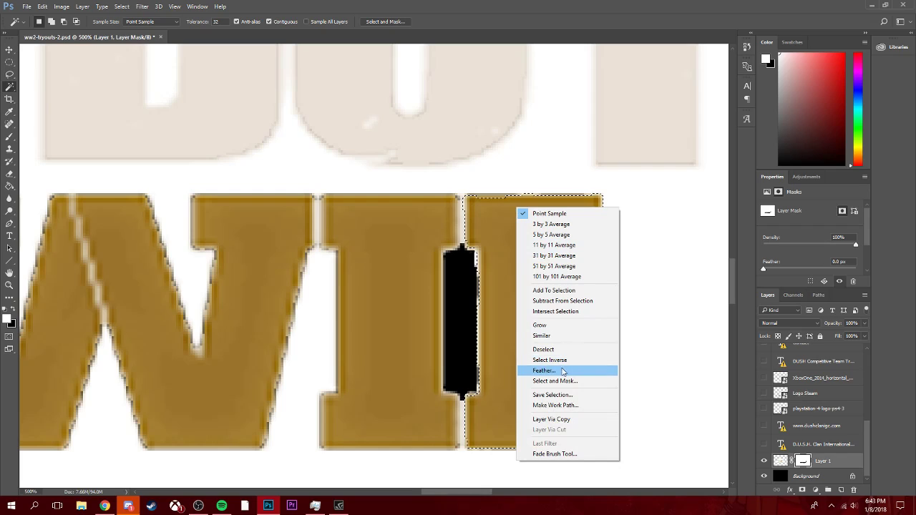
click(551, 349)
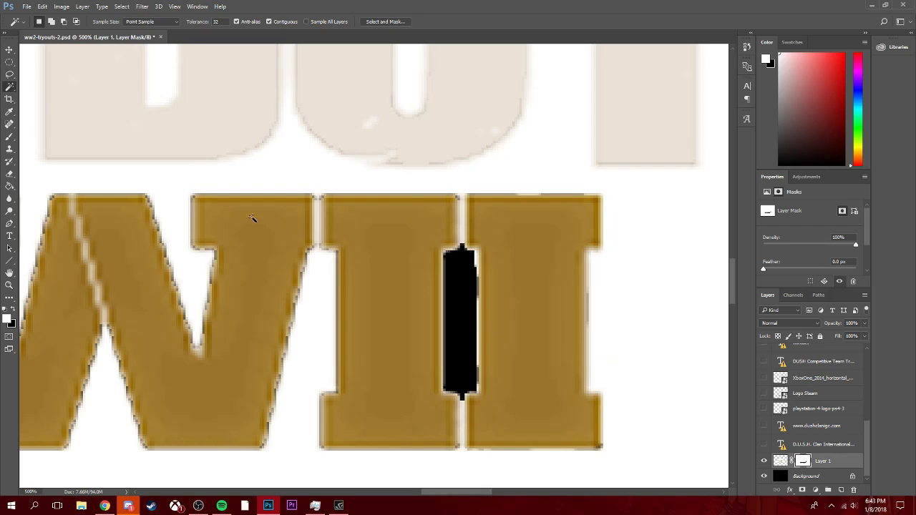
- Trace a closed selection around the edges of the last I of WWII with the Magnetic Lasso
click(11, 74)
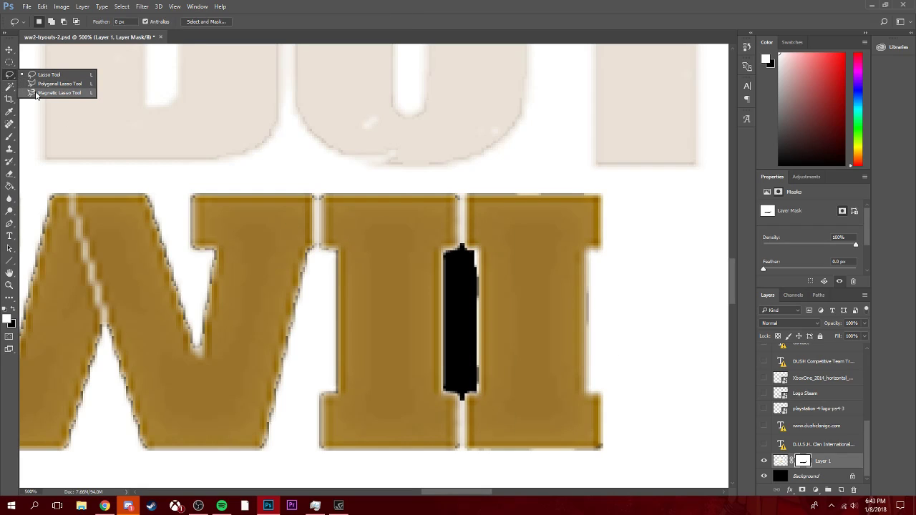
click(35, 93)
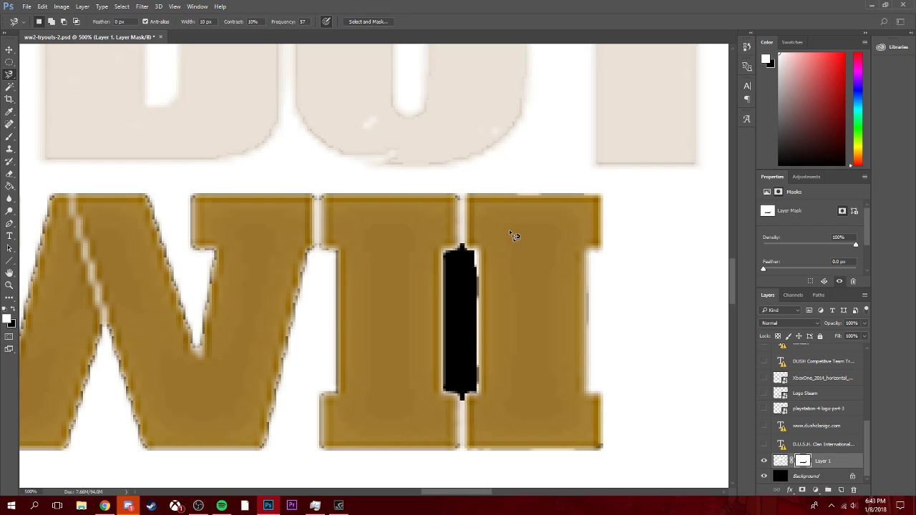
key(ctrl+plus)
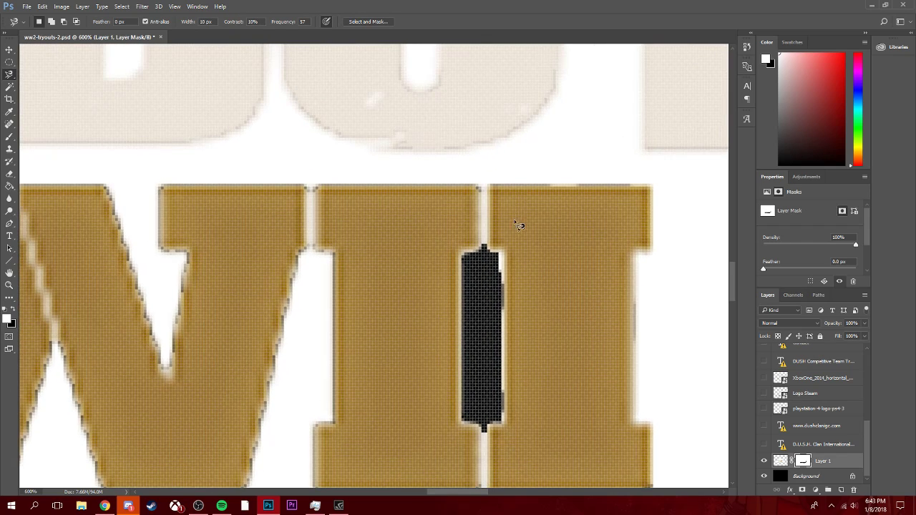
click(490, 184)
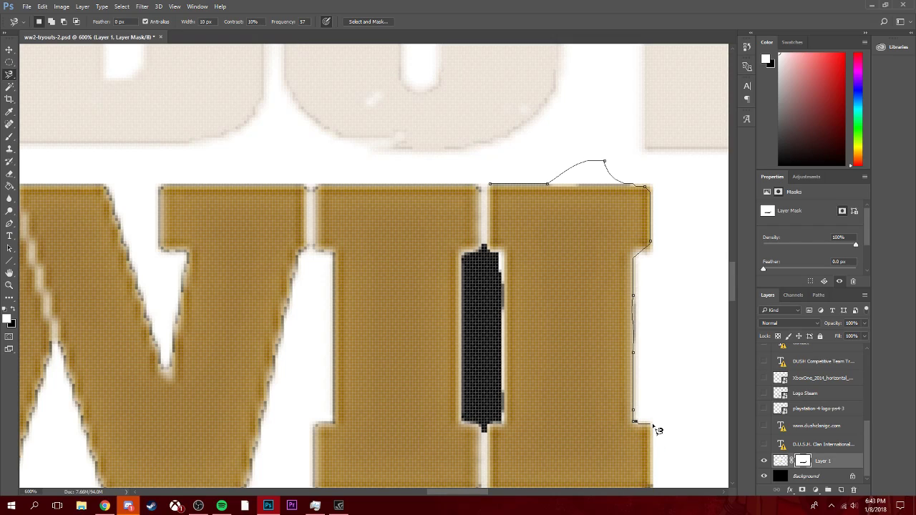
drag(652, 424, 615, 206)
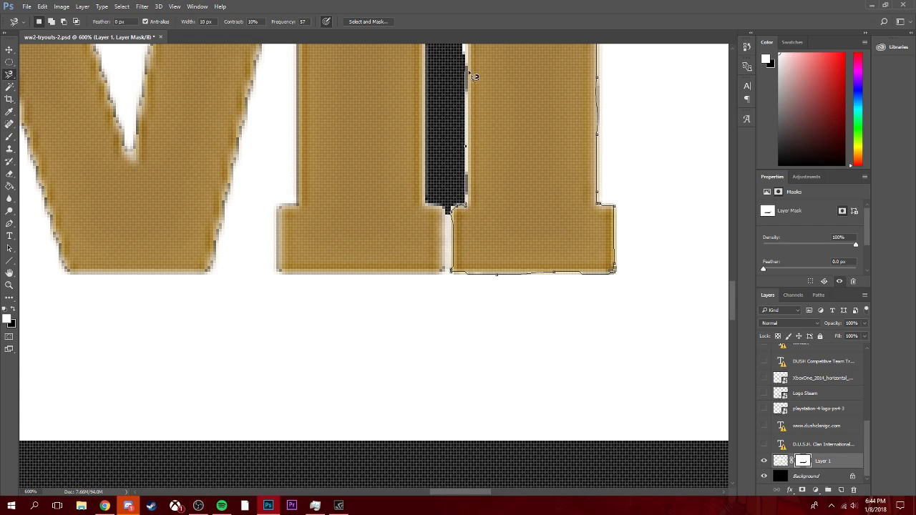
scroll(466, 63, up, 3)
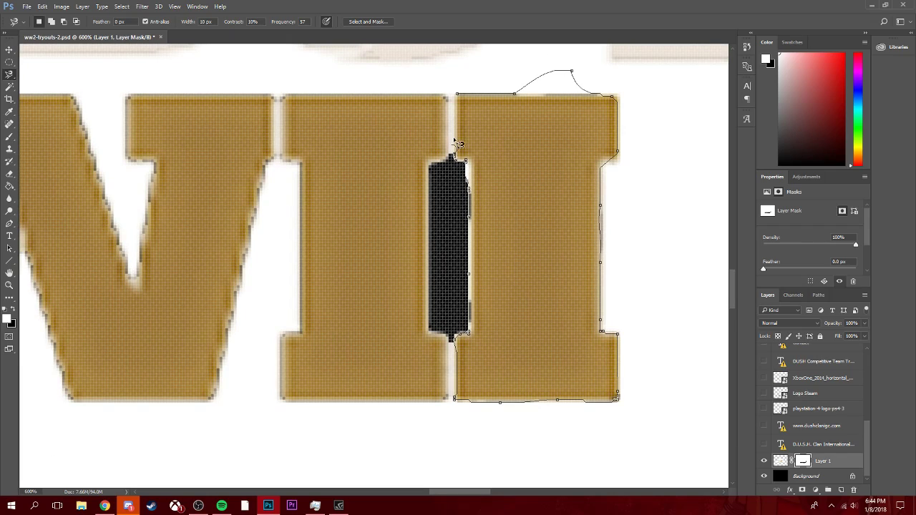
click(464, 98)
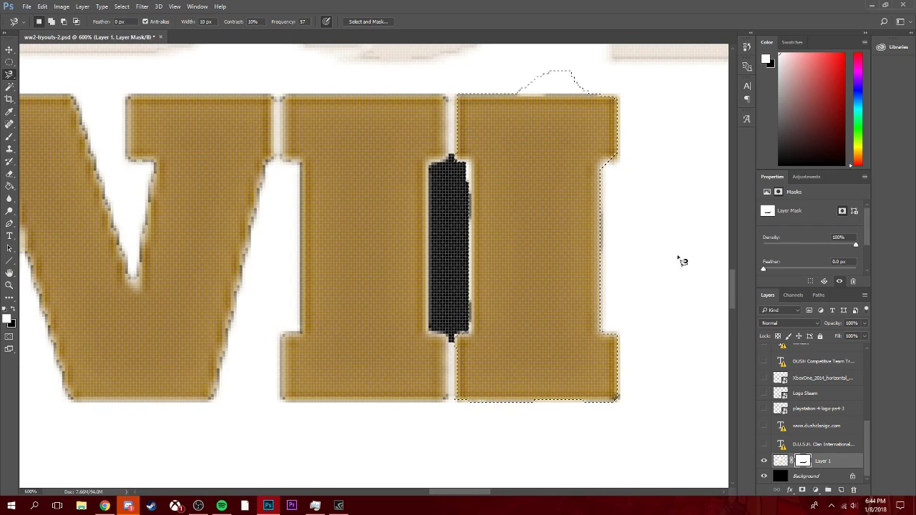
- Hide the selected last I of WWII by painting black on the layer mask with the 300 px brush
key(ctrl+minus)
key(ctrl+minus)
key(ctrl+minus)
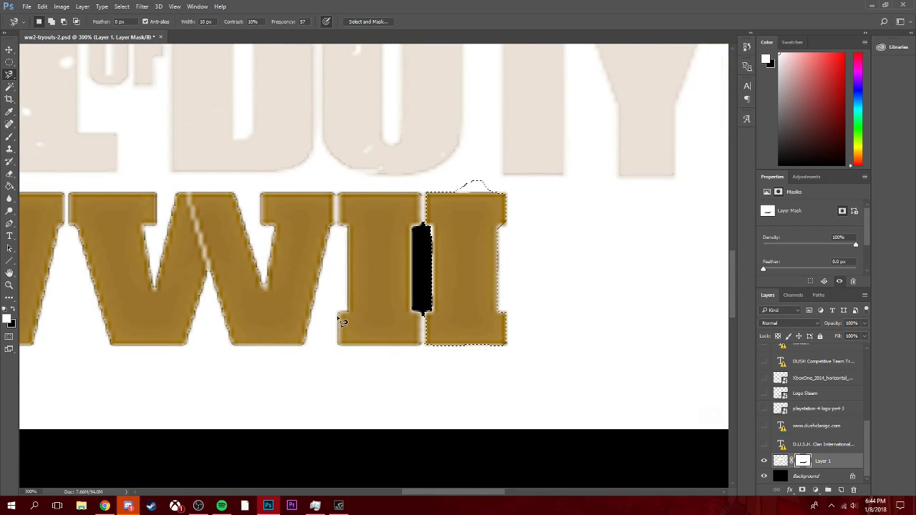
key(b)
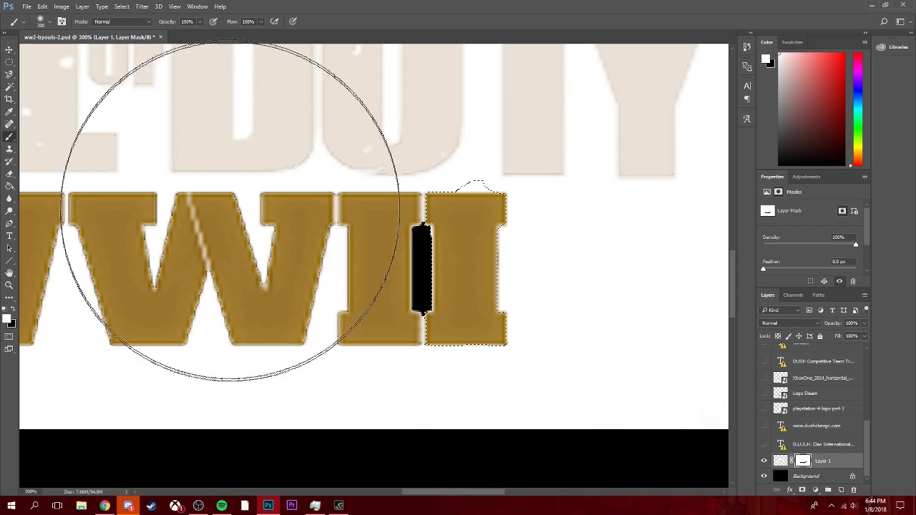
key(x)
mouse_move(389, 255)
mouse_down()
mouse_move(441, 269)
mouse_move(504, 324)
mouse_move(455, 259)
mouse_up()
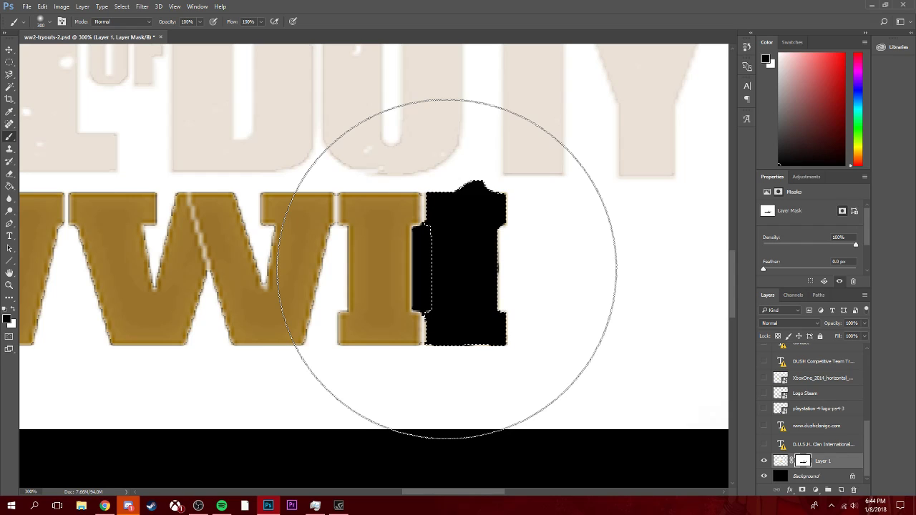
key(ctrl+minus)
key(ctrl+minus)
key(ctrl+minus)
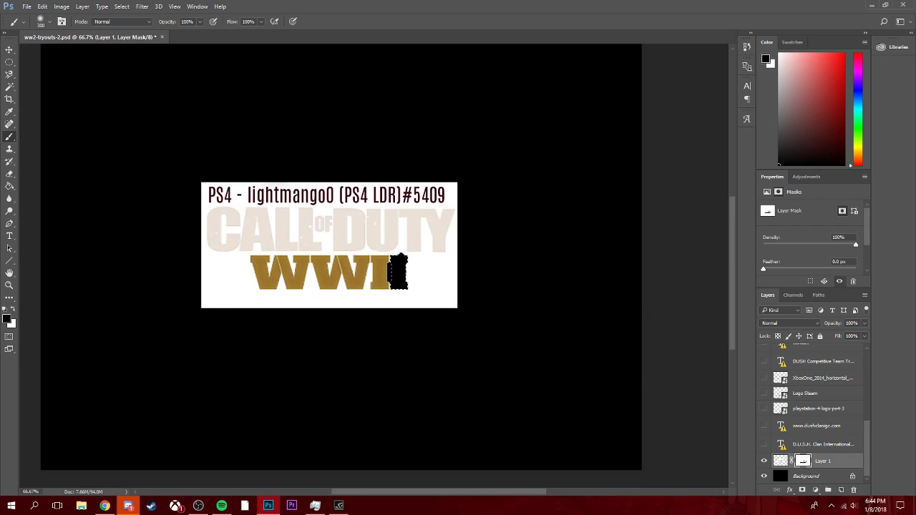